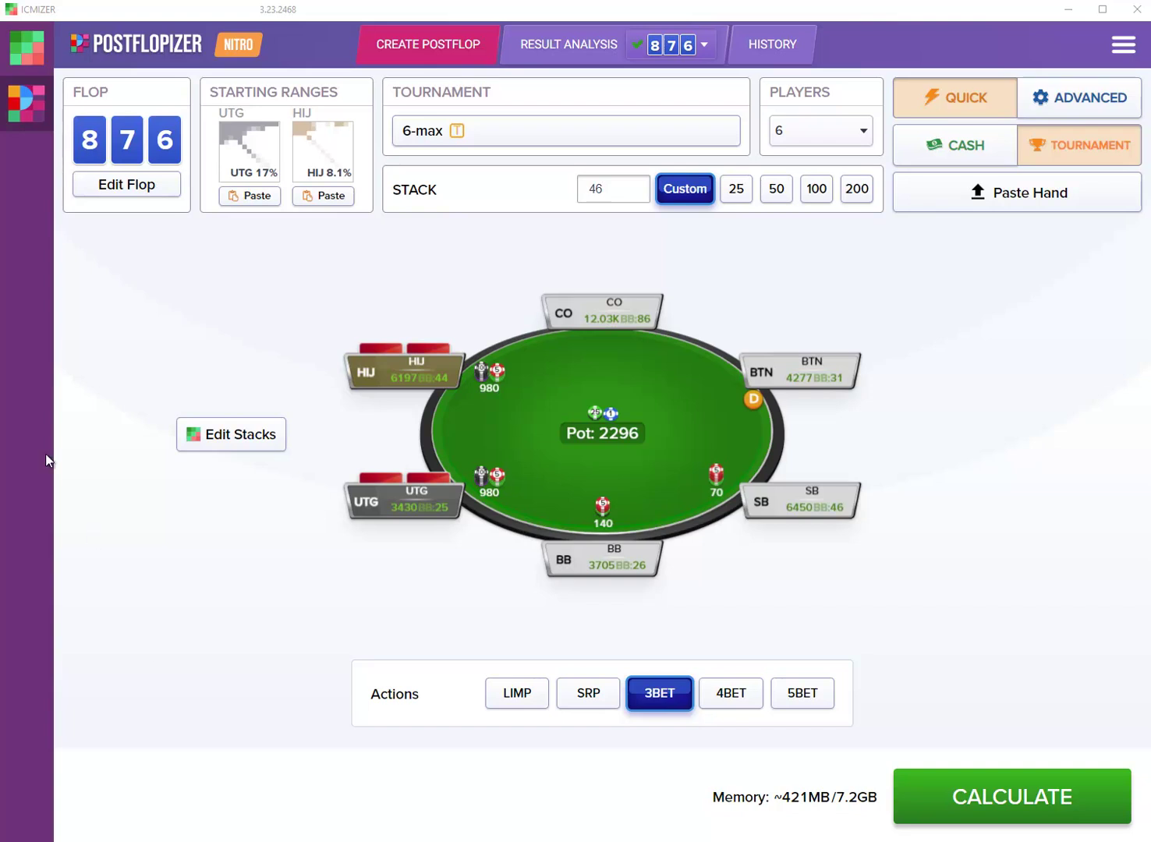
Step: Replay the A9 hand to showdown on K Q 2 2 9 against Villain's KJ, then return to Postflopizer
{"action": "left_click", "coordinate": [42, 44]}
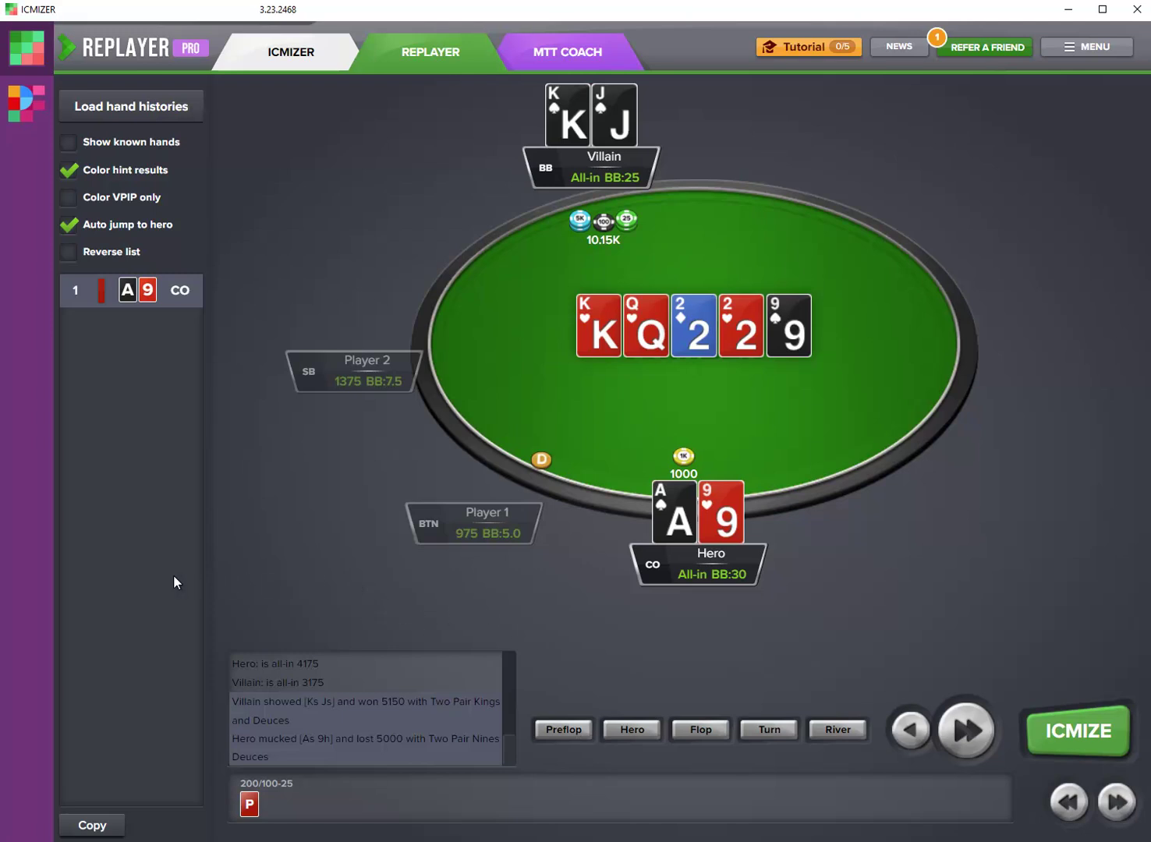
{"action": "left_click", "coordinate": [26, 108]}
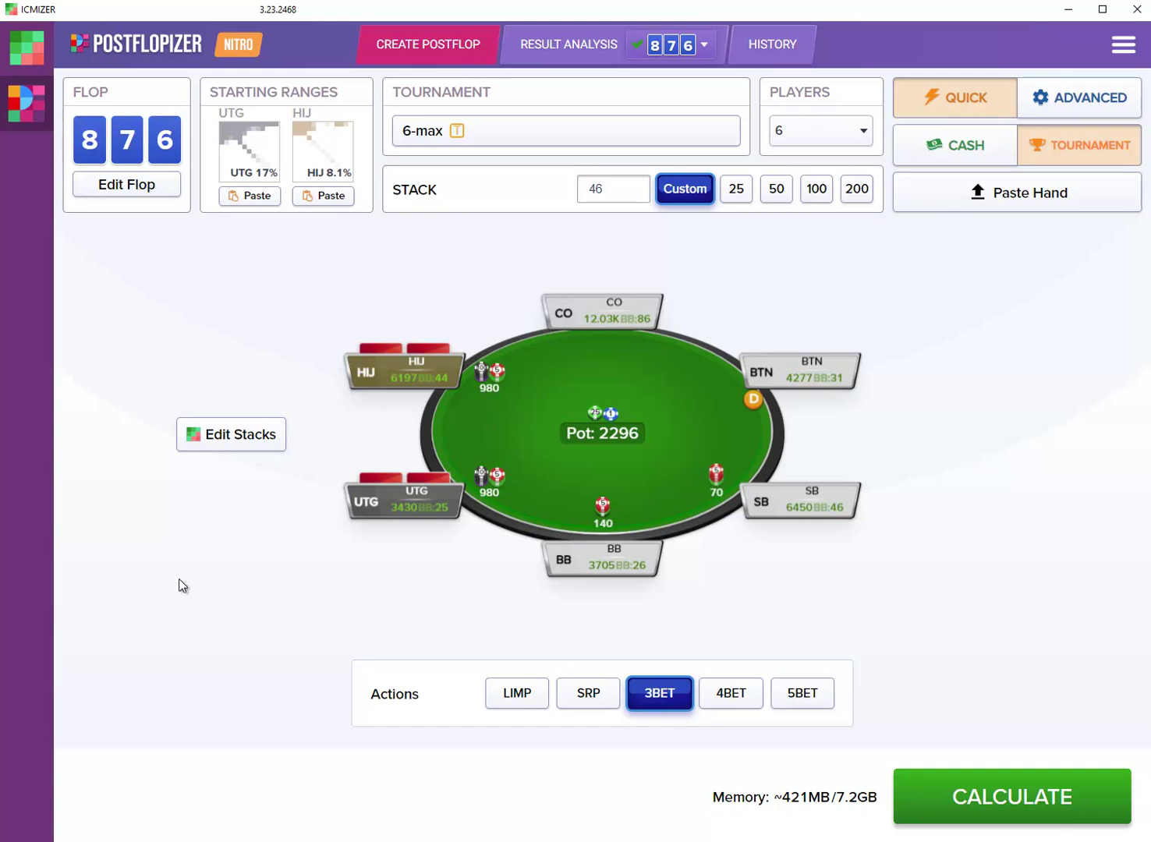
Step: Check the stacks setup unchanged, then import the copied A9 hand onto a K-Q-2 flop
{"action": "left_click", "coordinate": [236, 440]}
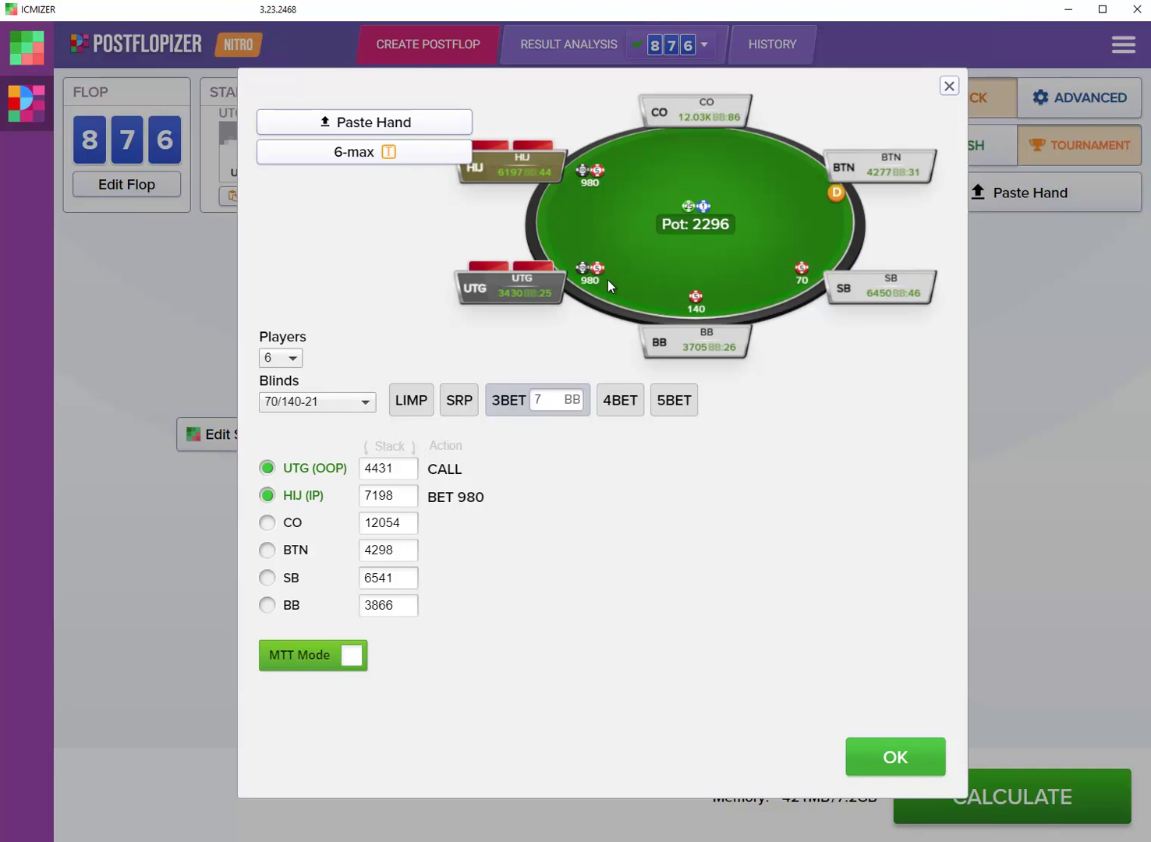
{"action": "left_click", "coordinate": [949, 83]}
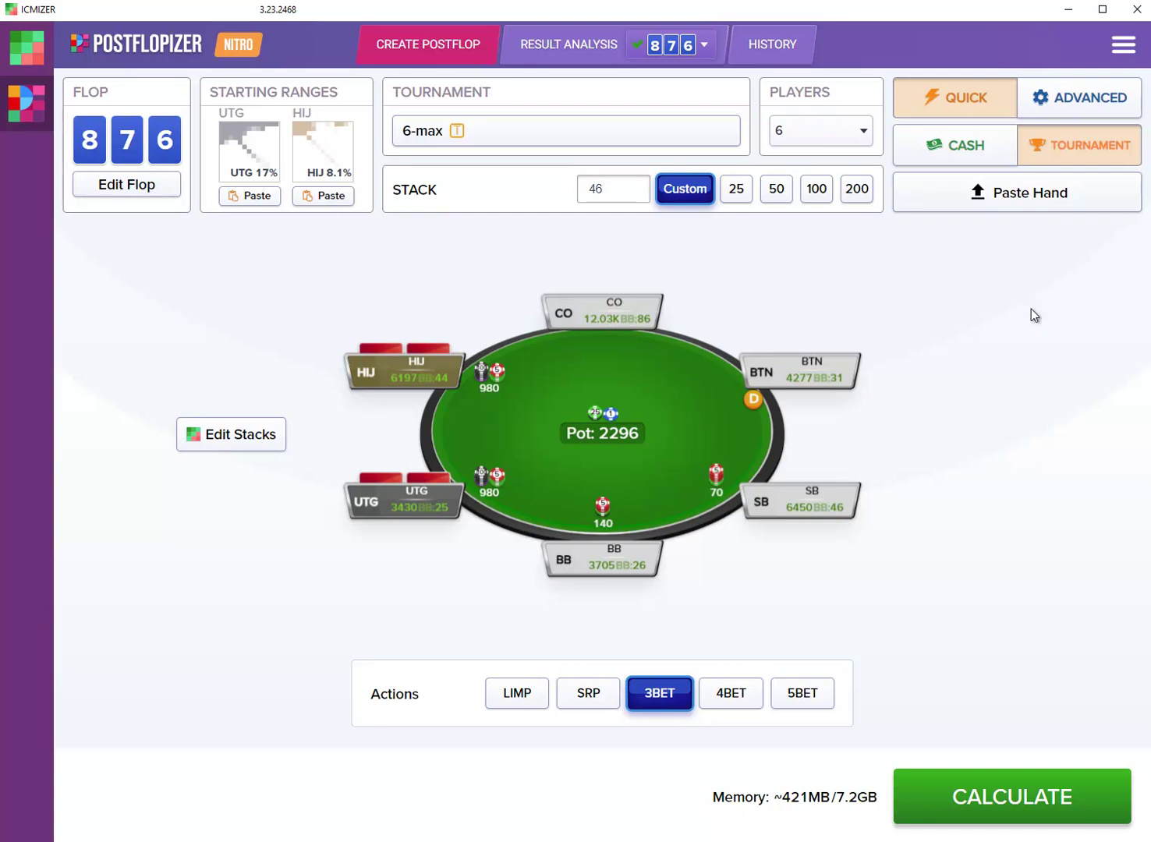
{"action": "left_click", "coordinate": [1019, 206]}
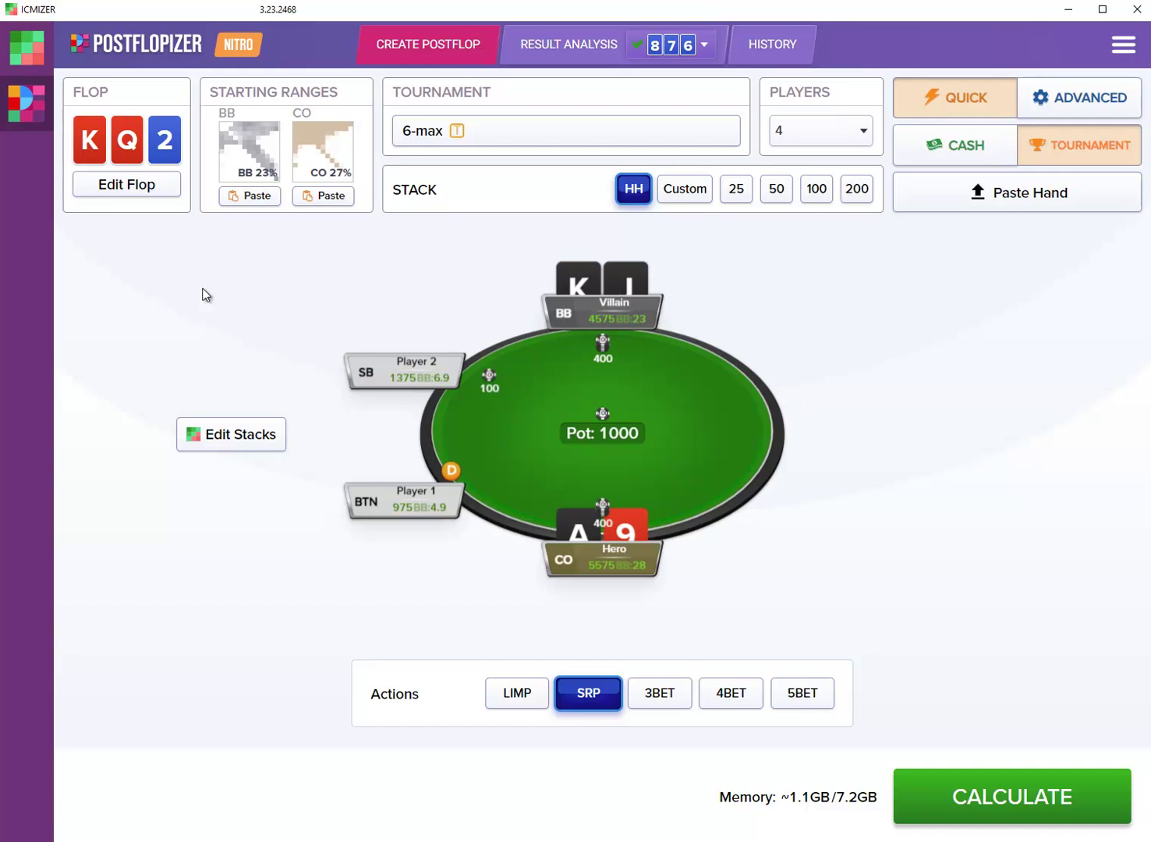
Step: Switch the tournament format to PokerStars 9-max and confirm the stacks unchanged
{"action": "left_click", "coordinate": [541, 136]}
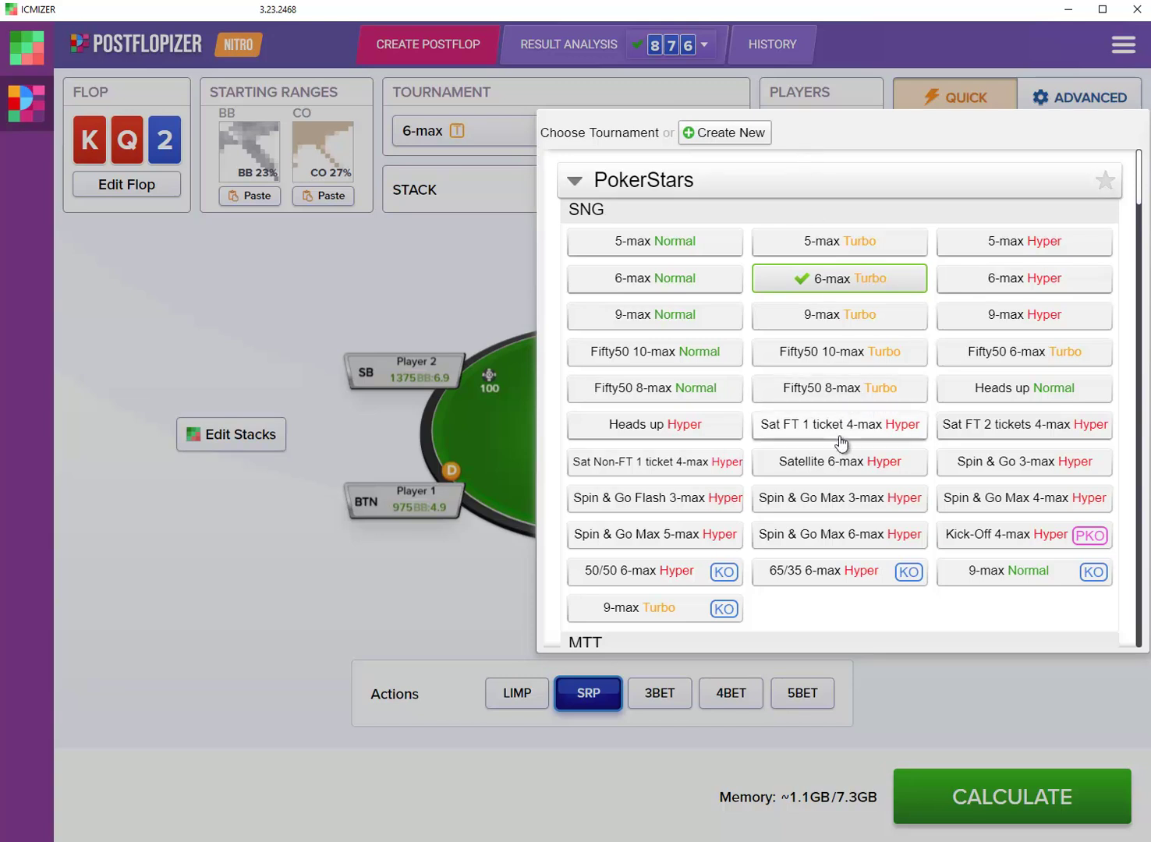
{"action": "left_click", "coordinate": [863, 320]}
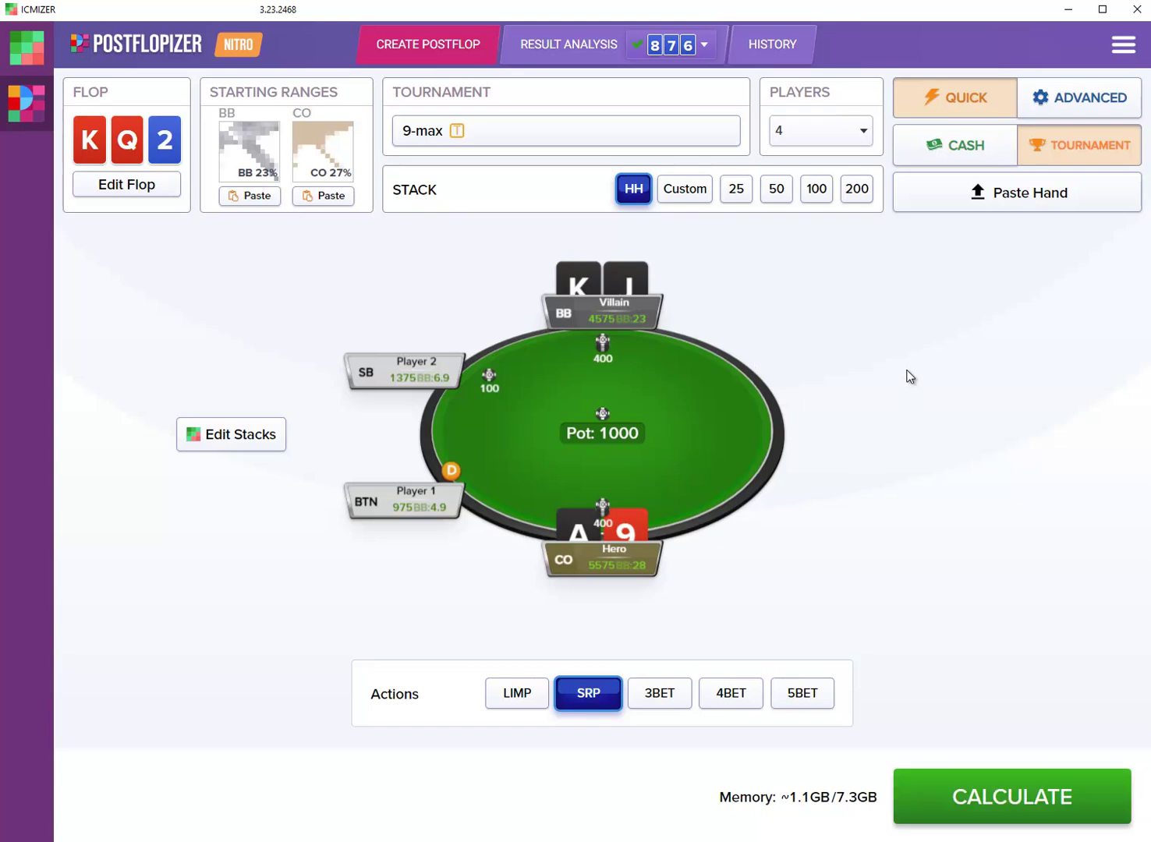
{"action": "left_click", "coordinate": [228, 435]}
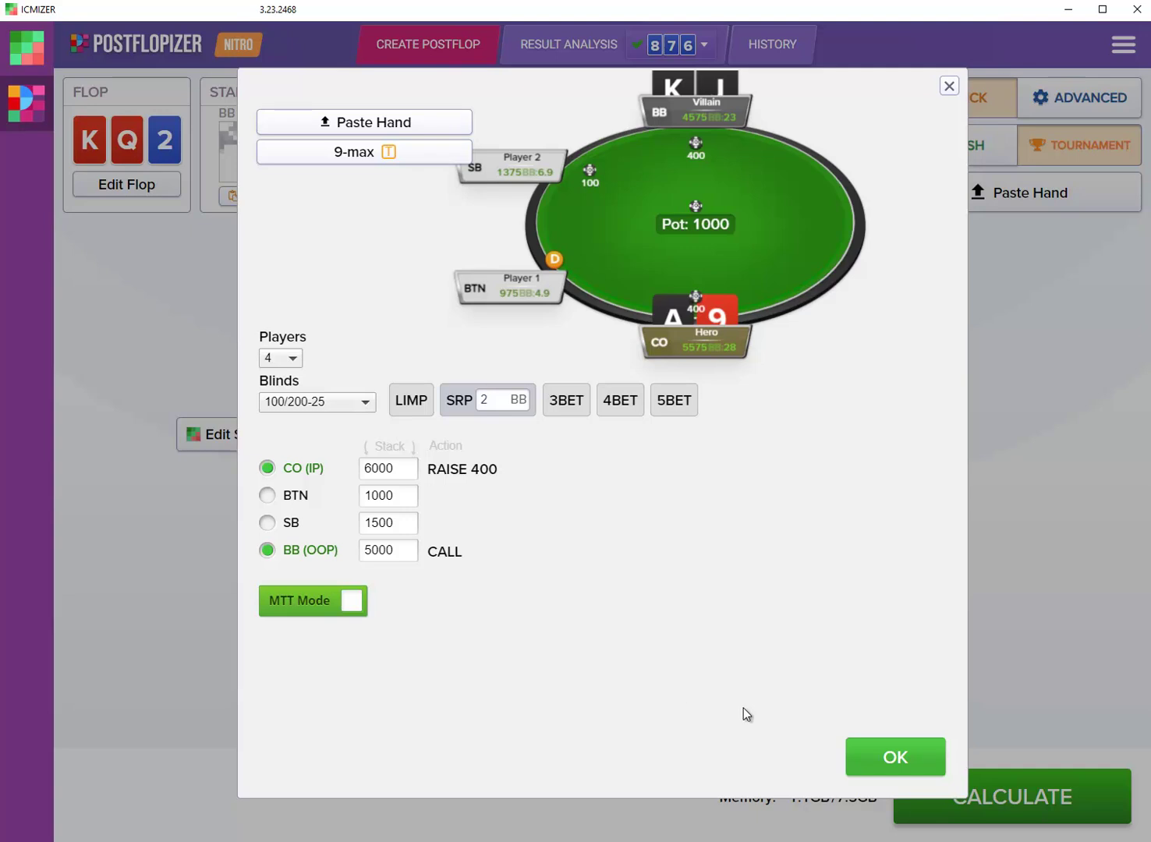
{"action": "left_click", "coordinate": [889, 764]}
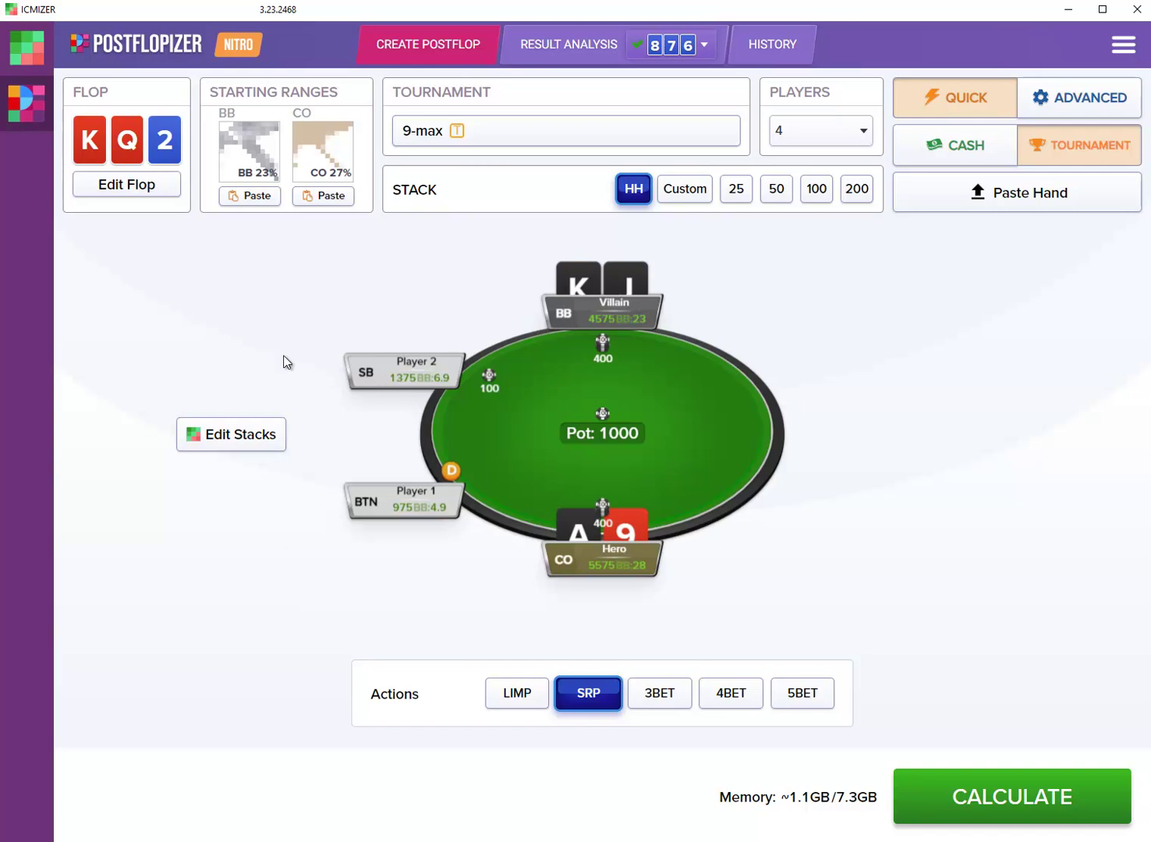
Step: Load the saved 57% CO Bubble Opening Range as the CO starting range
{"action": "left_click", "coordinate": [328, 152]}
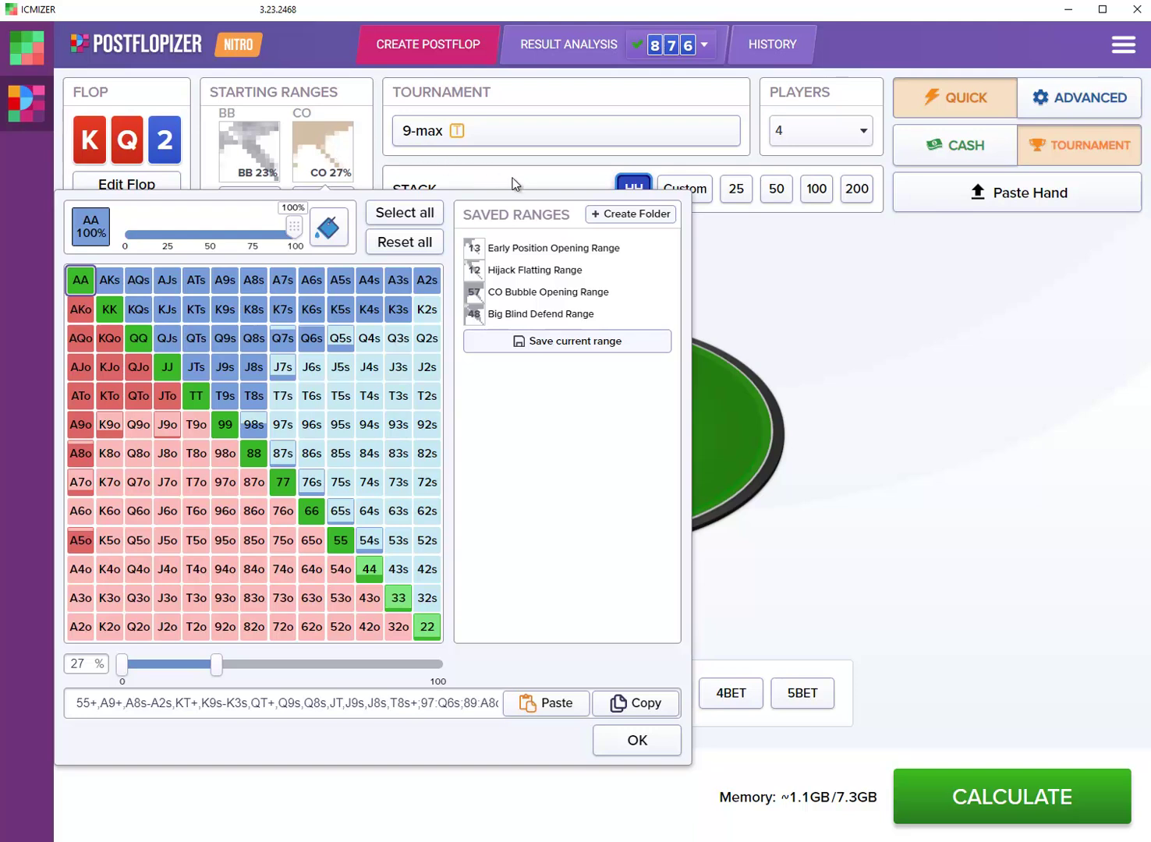
{"action": "left_click", "coordinate": [570, 300]}
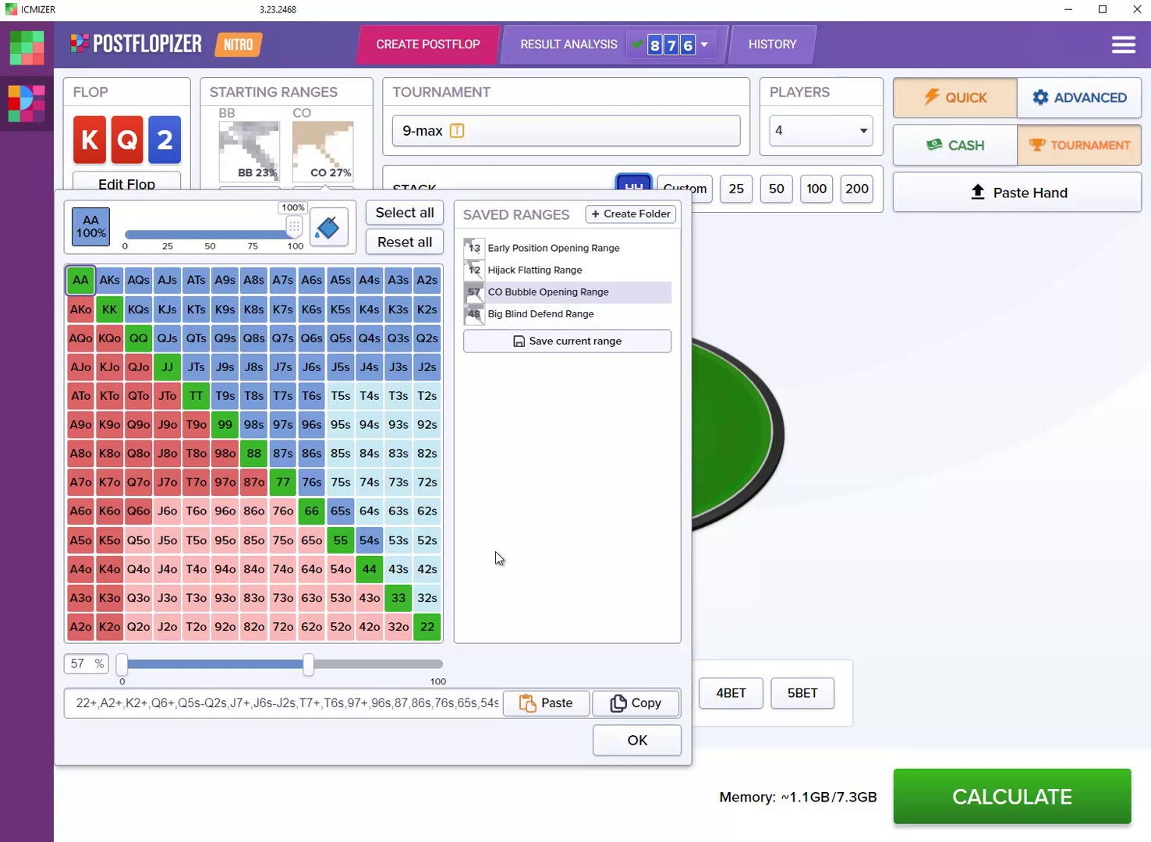
{"action": "left_click", "coordinate": [636, 741]}
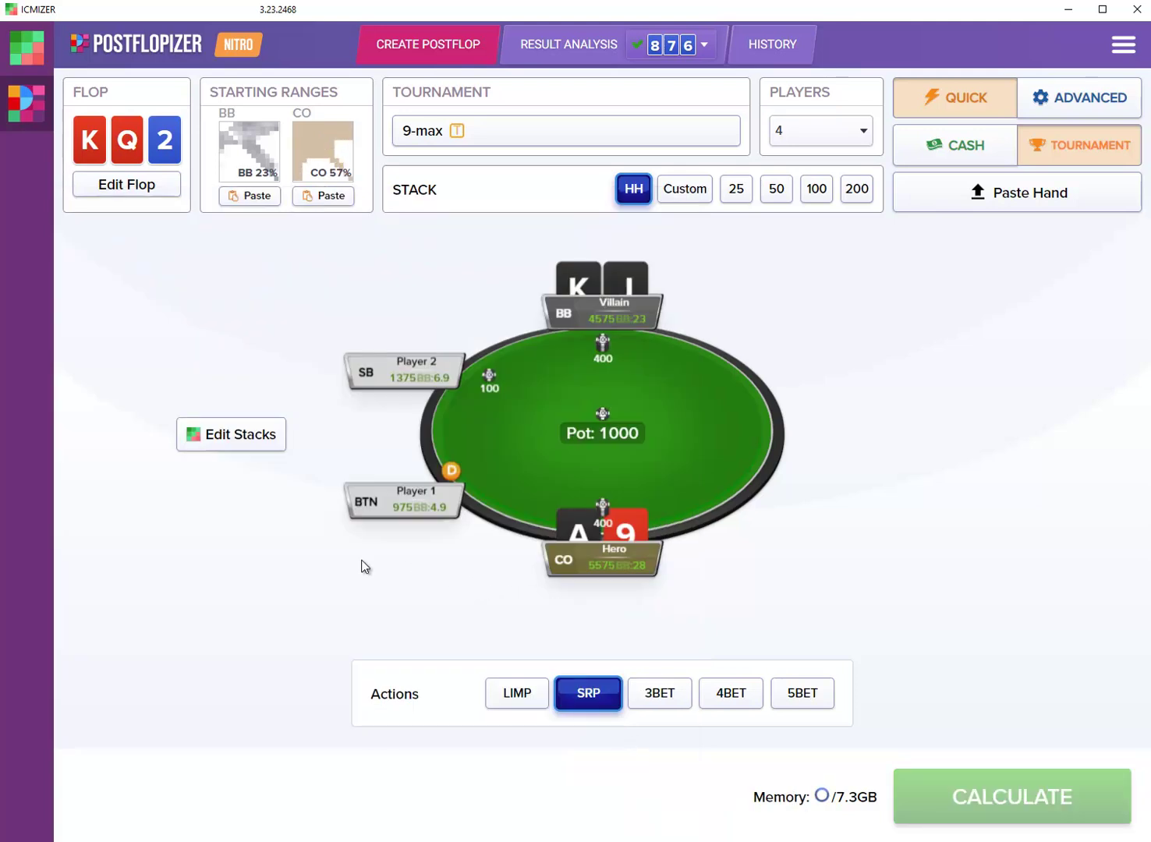
Step: Load the saved 48% Big Blind Defend Range as the BB starting range
{"action": "left_click", "coordinate": [248, 175]}
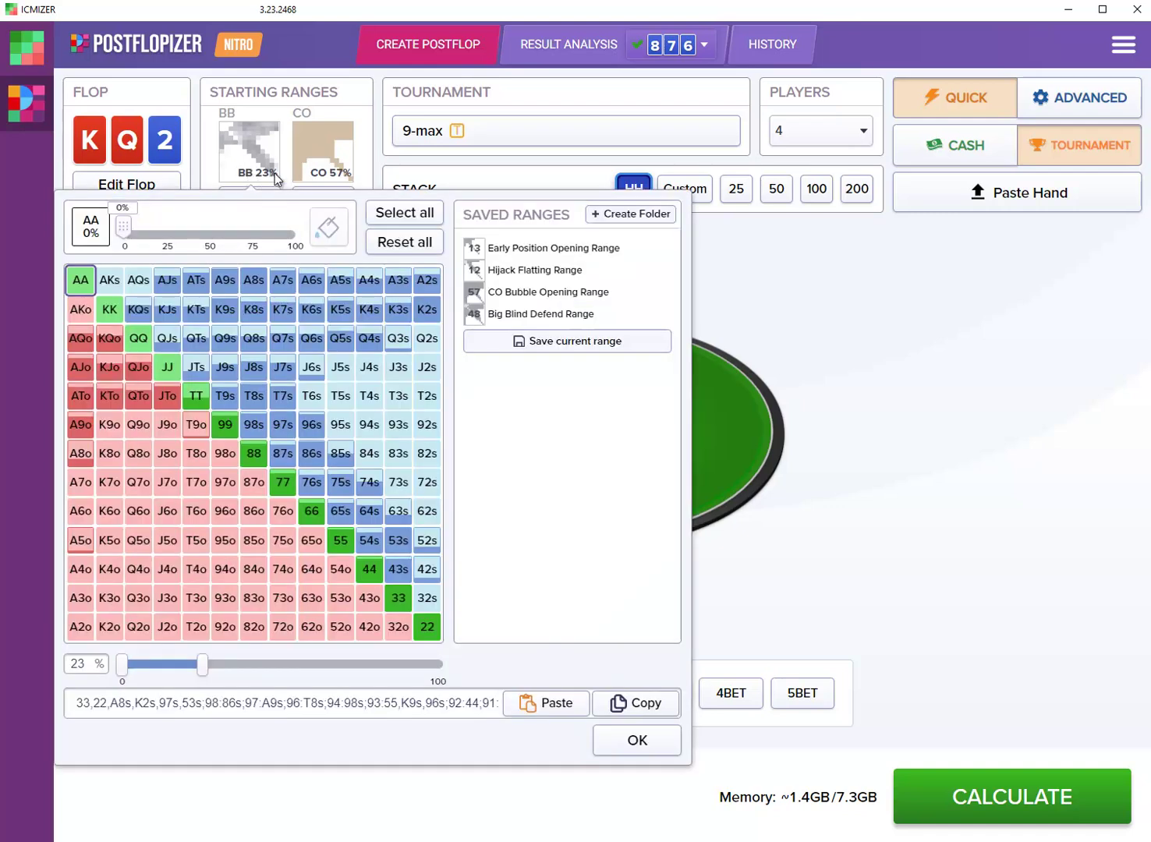
{"action": "left_click", "coordinate": [564, 315]}
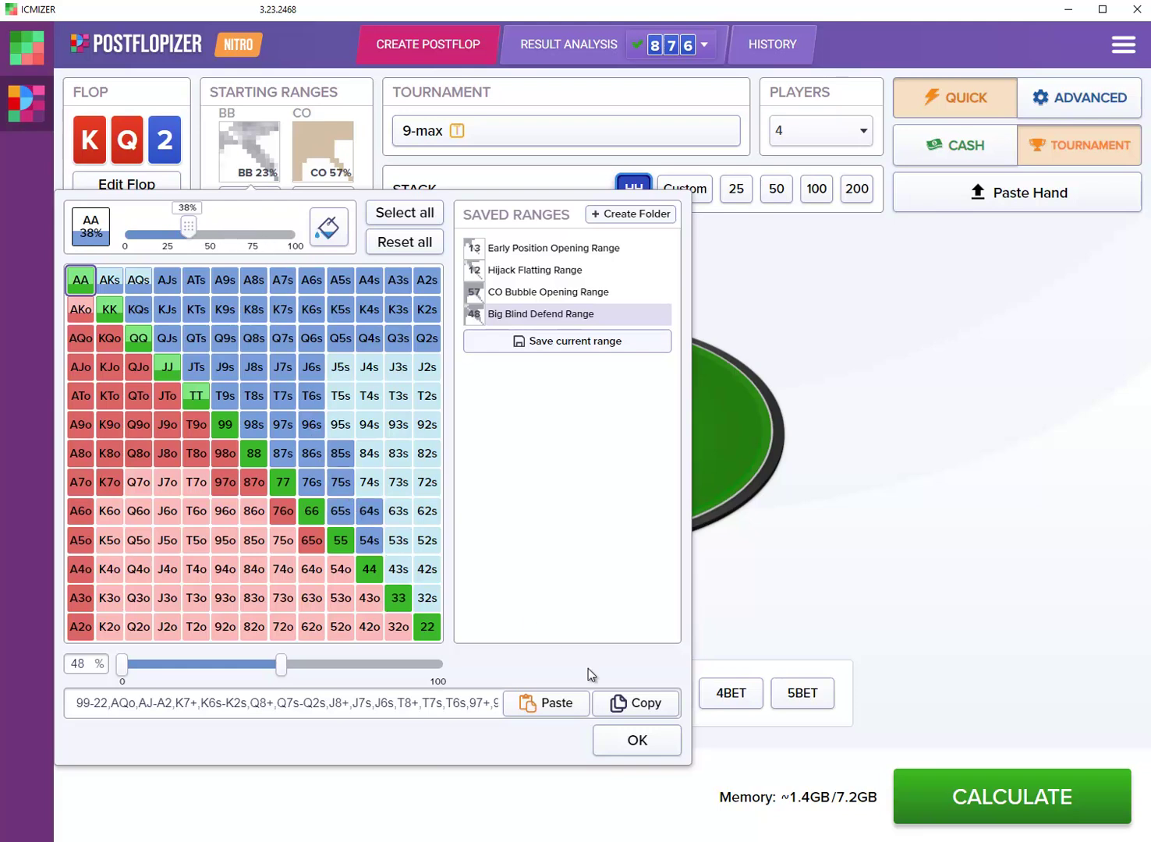
{"action": "left_click", "coordinate": [632, 742]}
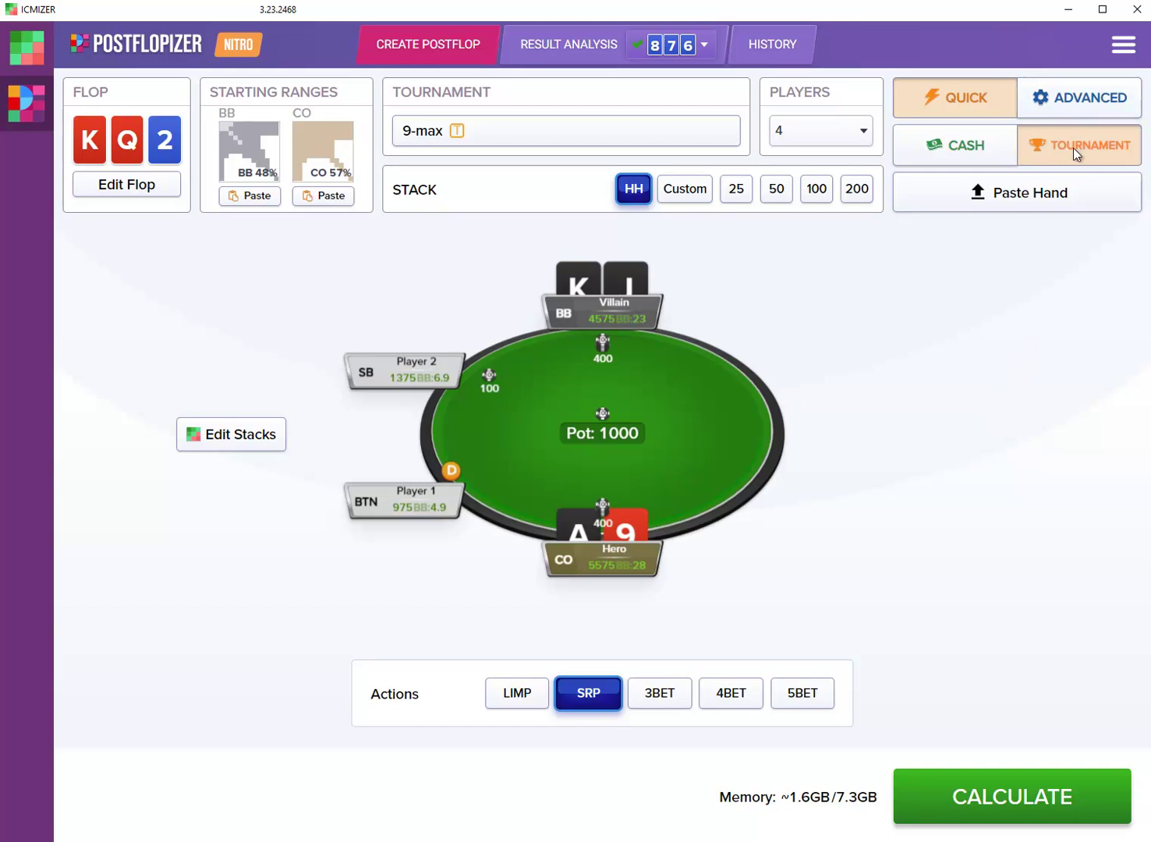
Step: Show the advanced 60%-sizing tree and expand the flop OOP check line
{"action": "left_click", "coordinate": [1079, 98]}
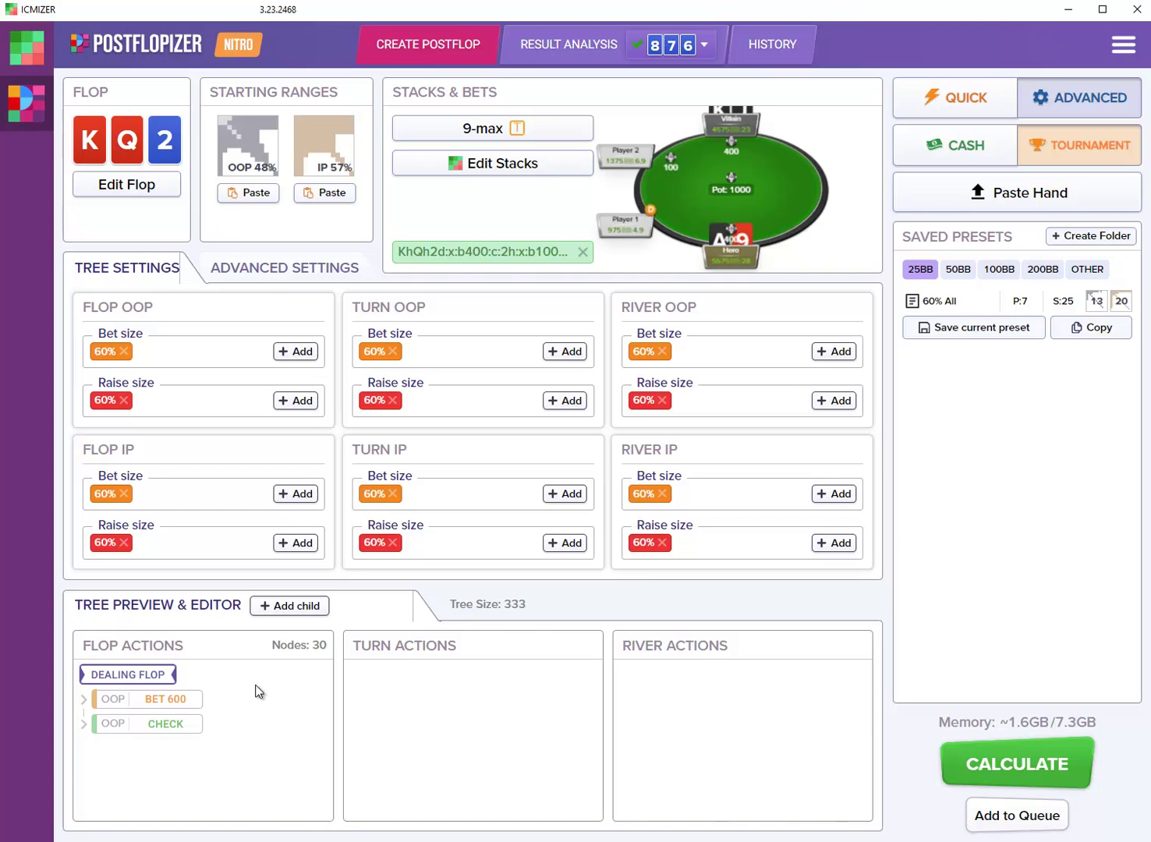
{"action": "left_click", "coordinate": [166, 728]}
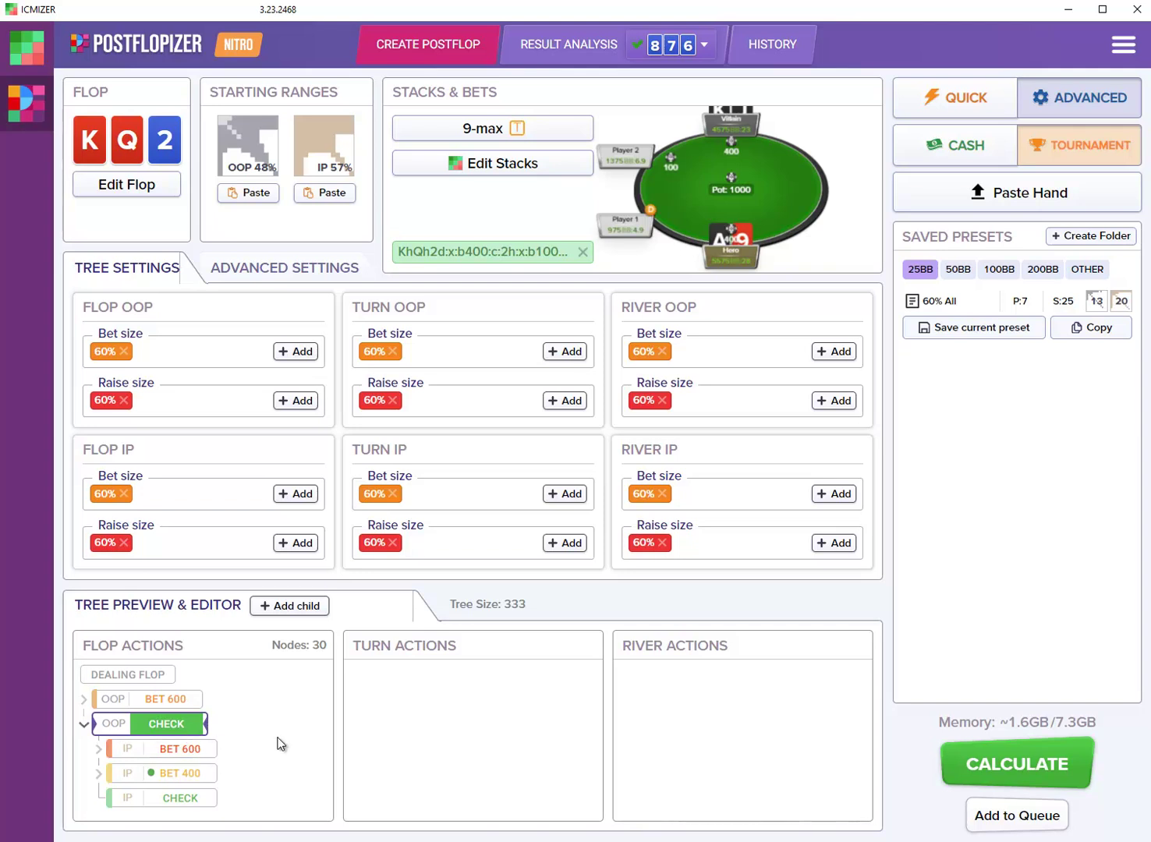
{"action": "right_click", "coordinate": [184, 754]}
{"action": "left_click", "coordinate": [204, 792]}
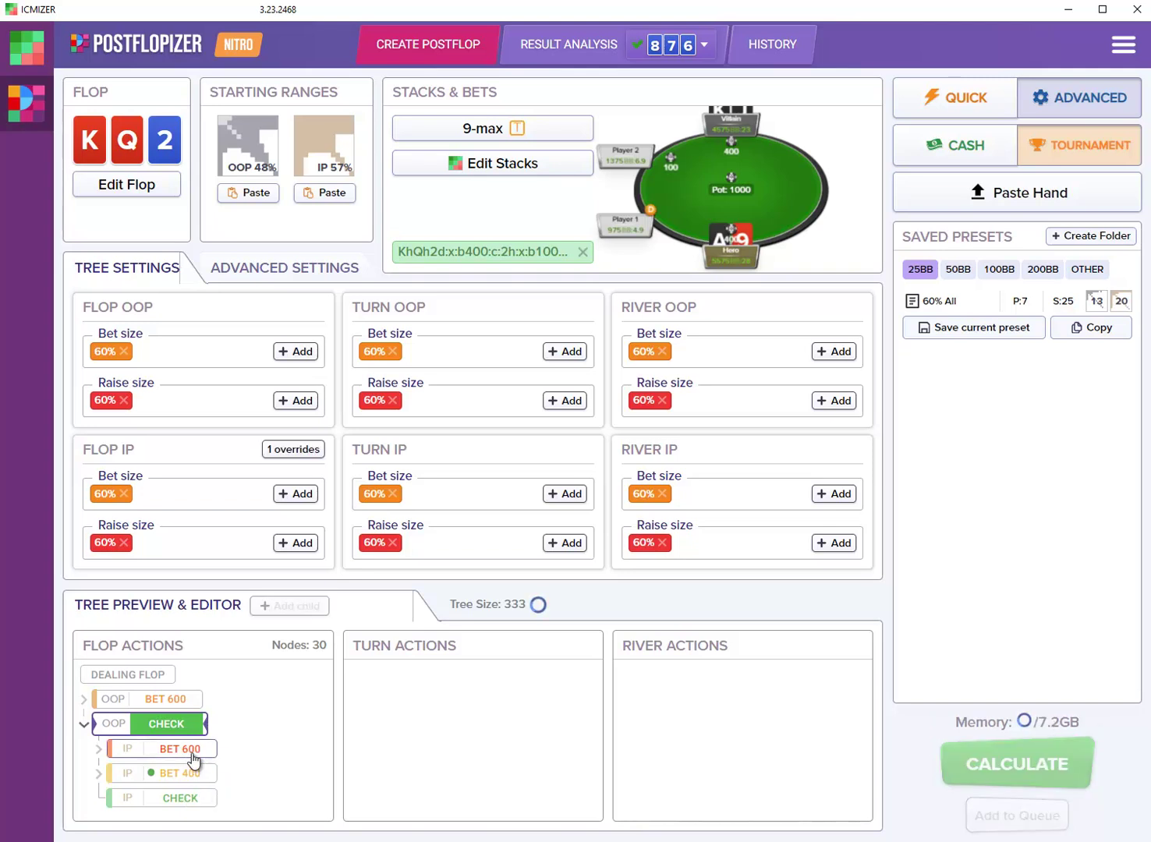
{"action": "left_click", "coordinate": [193, 754]}
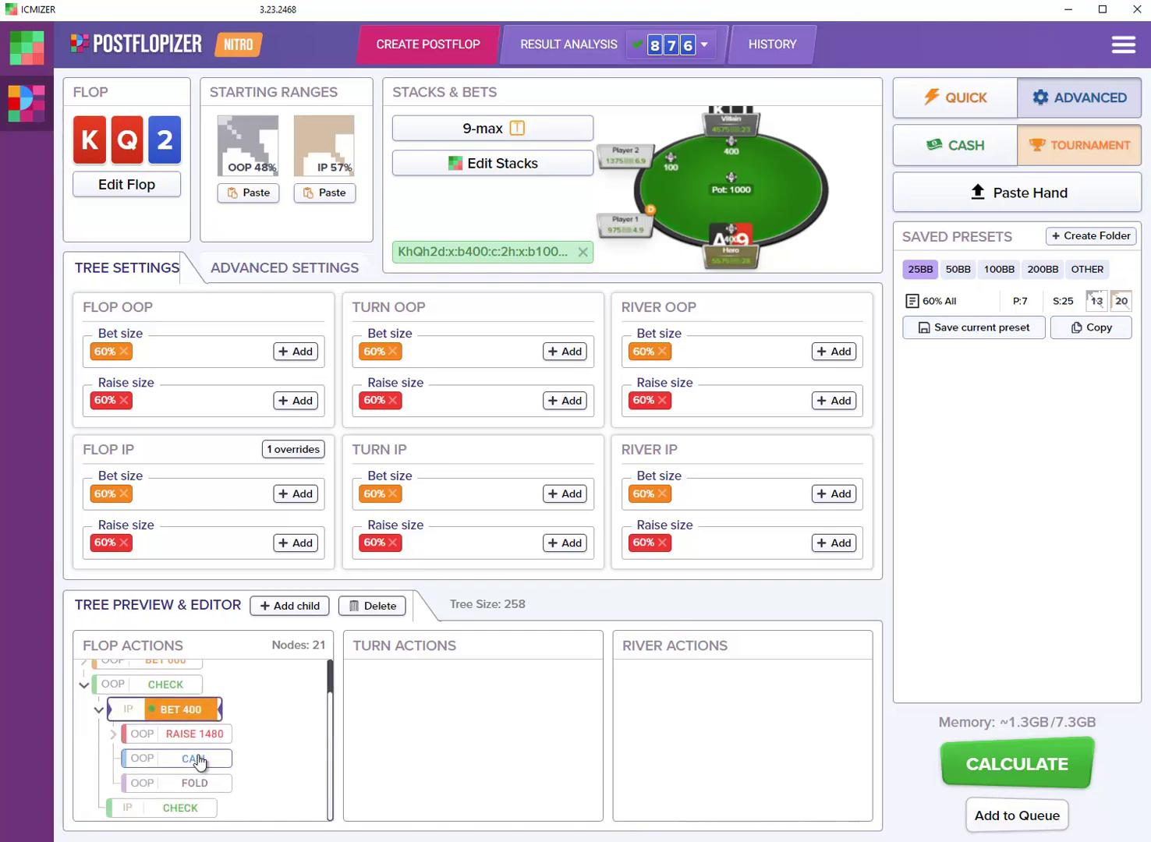
{"action": "left_click", "coordinate": [195, 758]}
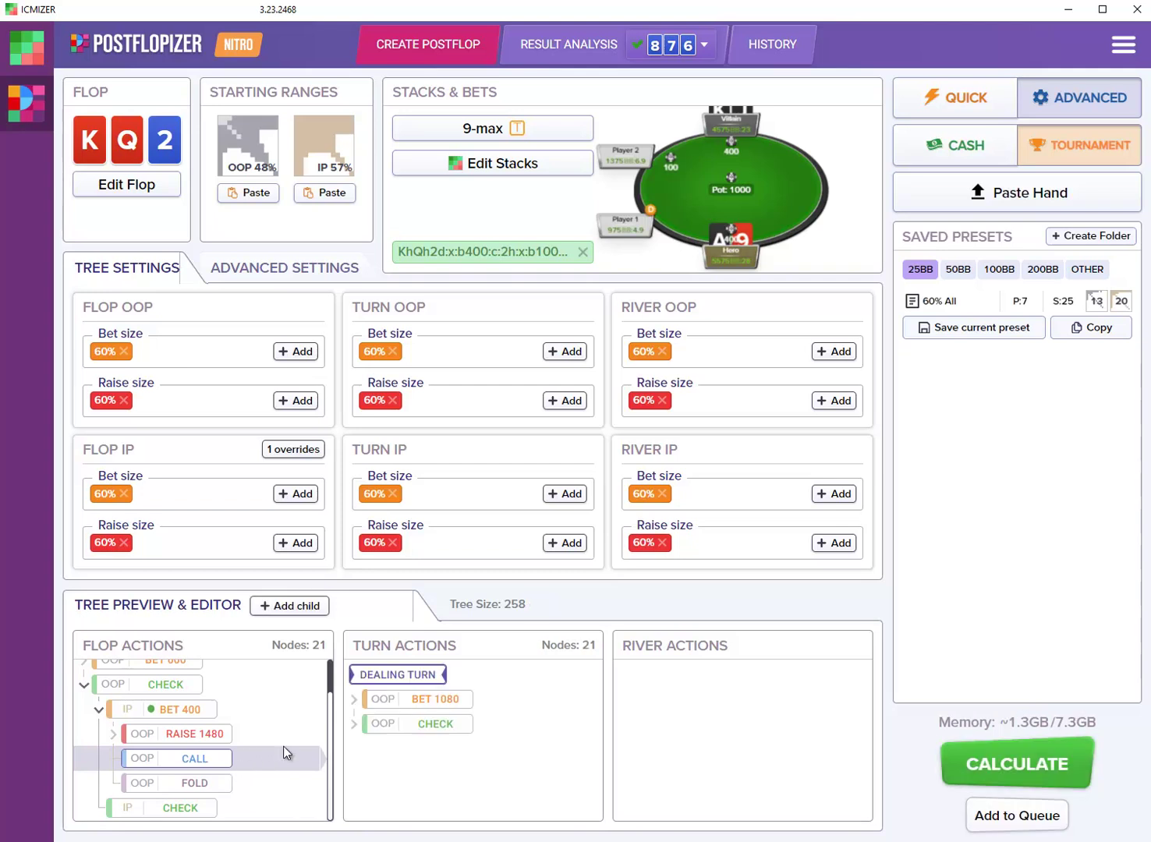
{"action": "left_click", "coordinate": [422, 725]}
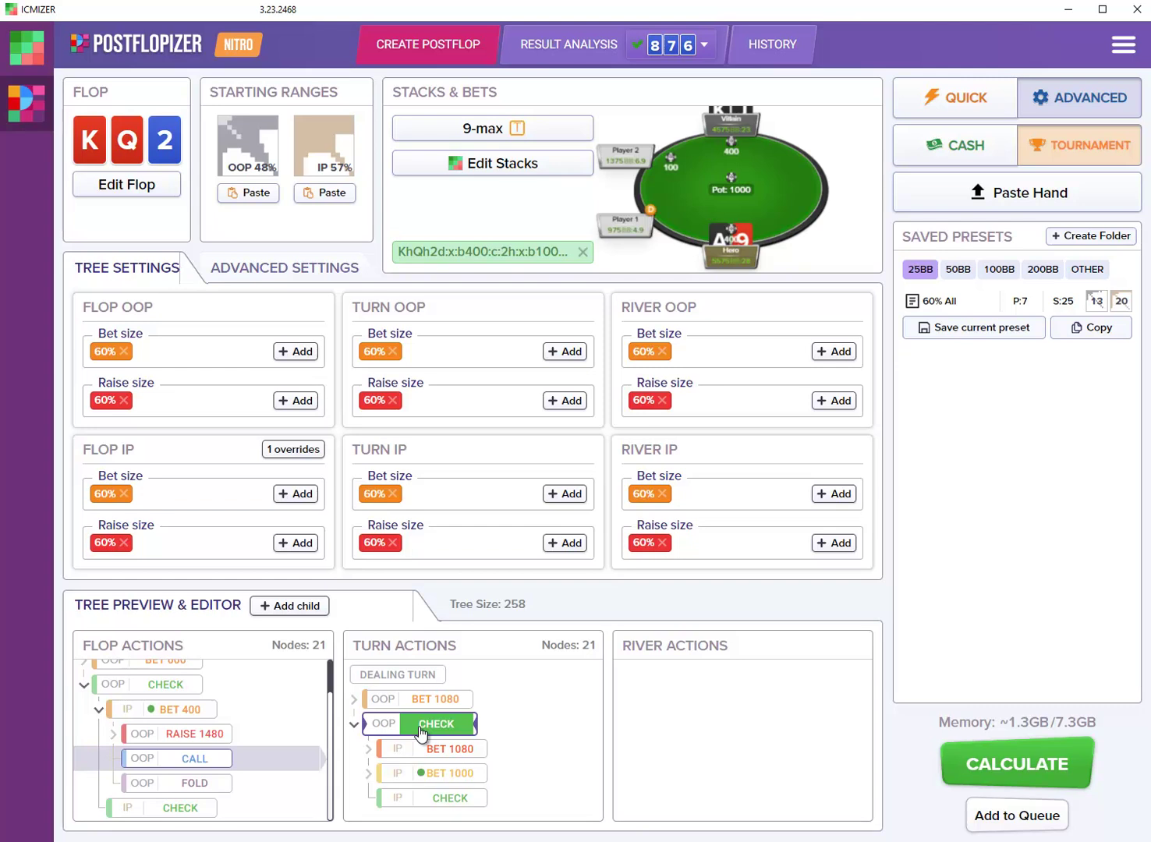
{"action": "right_click", "coordinate": [468, 756]}
{"action": "left_click", "coordinate": [485, 786]}
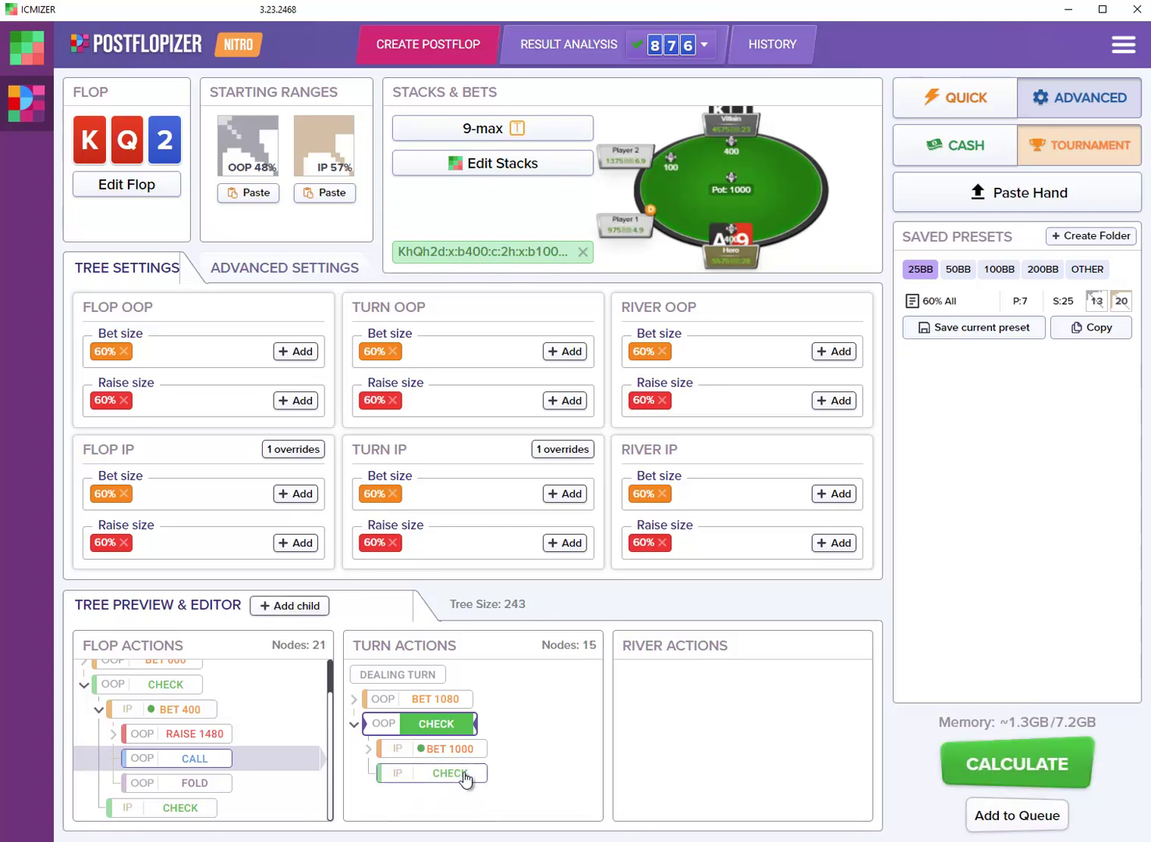
{"action": "left_click", "coordinate": [452, 748]}
{"action": "left_click", "coordinate": [466, 760]}
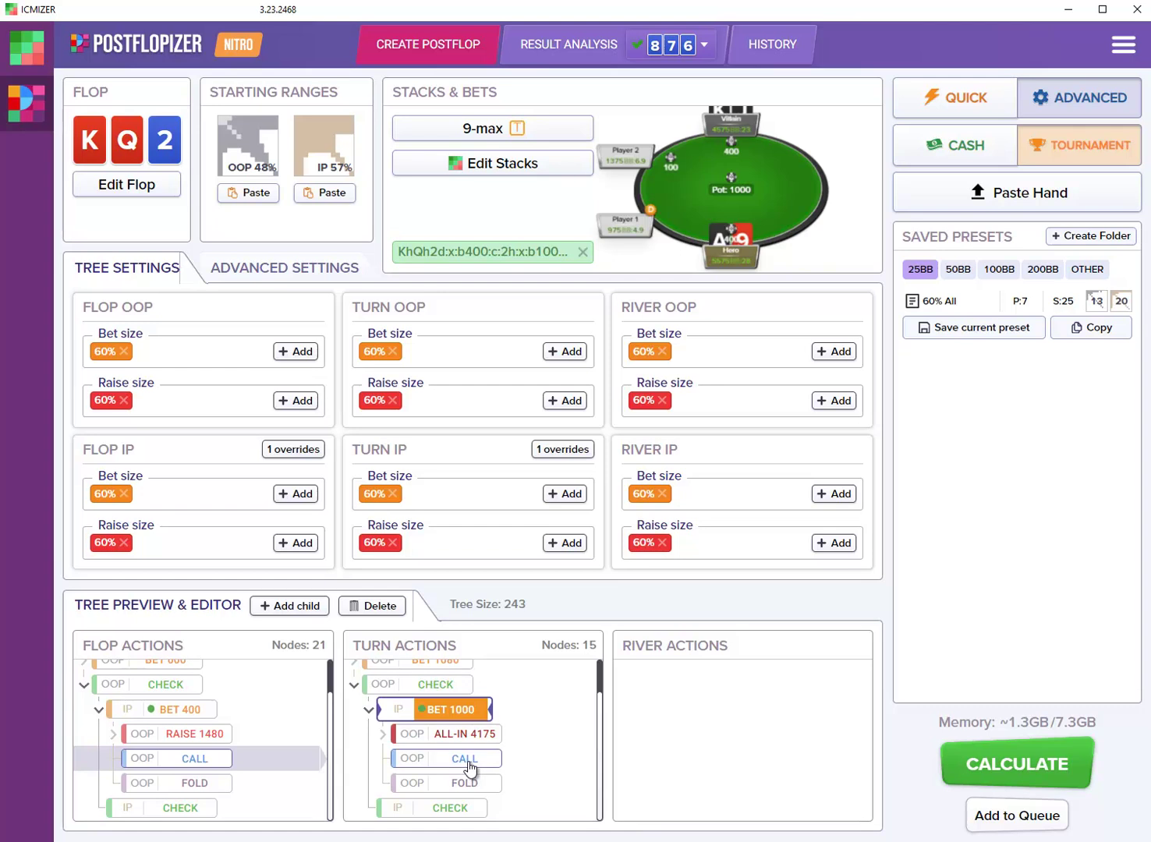
{"action": "left_click", "coordinate": [674, 726]}
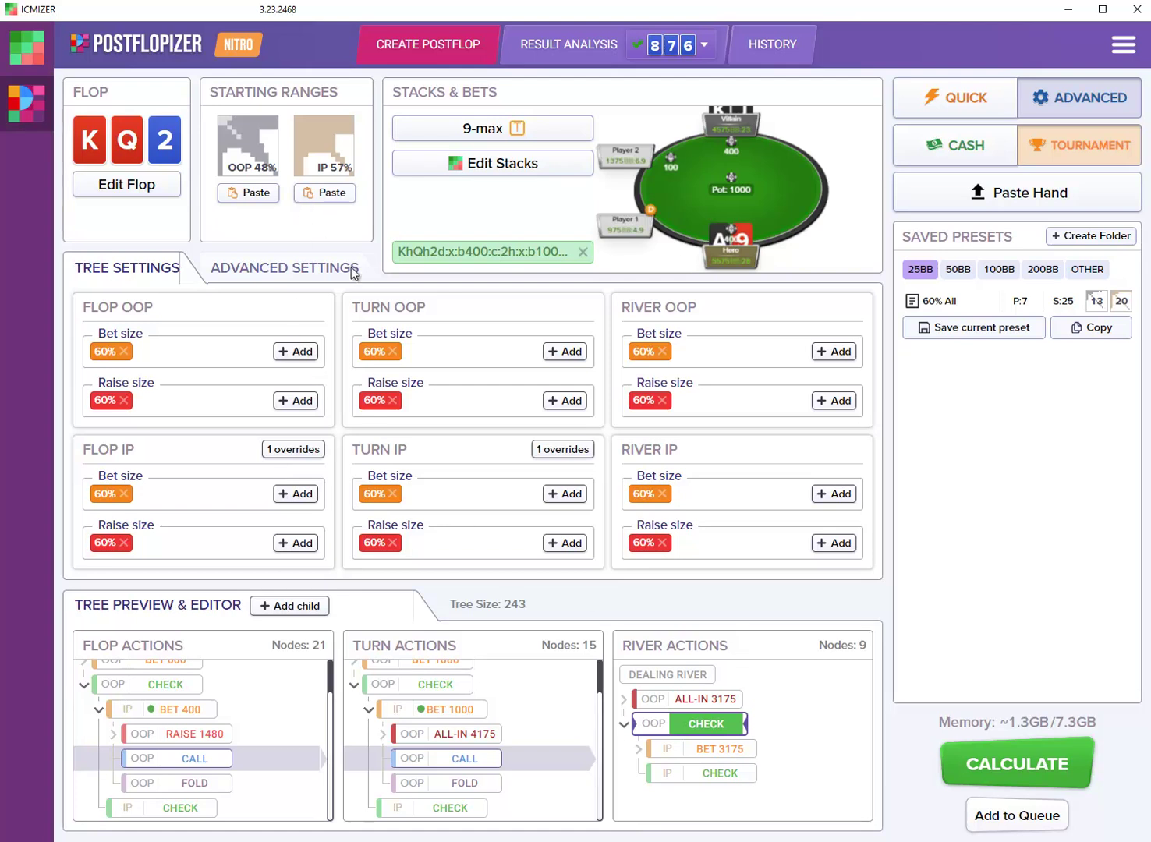
Step: Solve the K-Q-2 tree to 0.8% exploitability and view the CO's response to the BB check
{"action": "left_click", "coordinate": [1007, 758]}
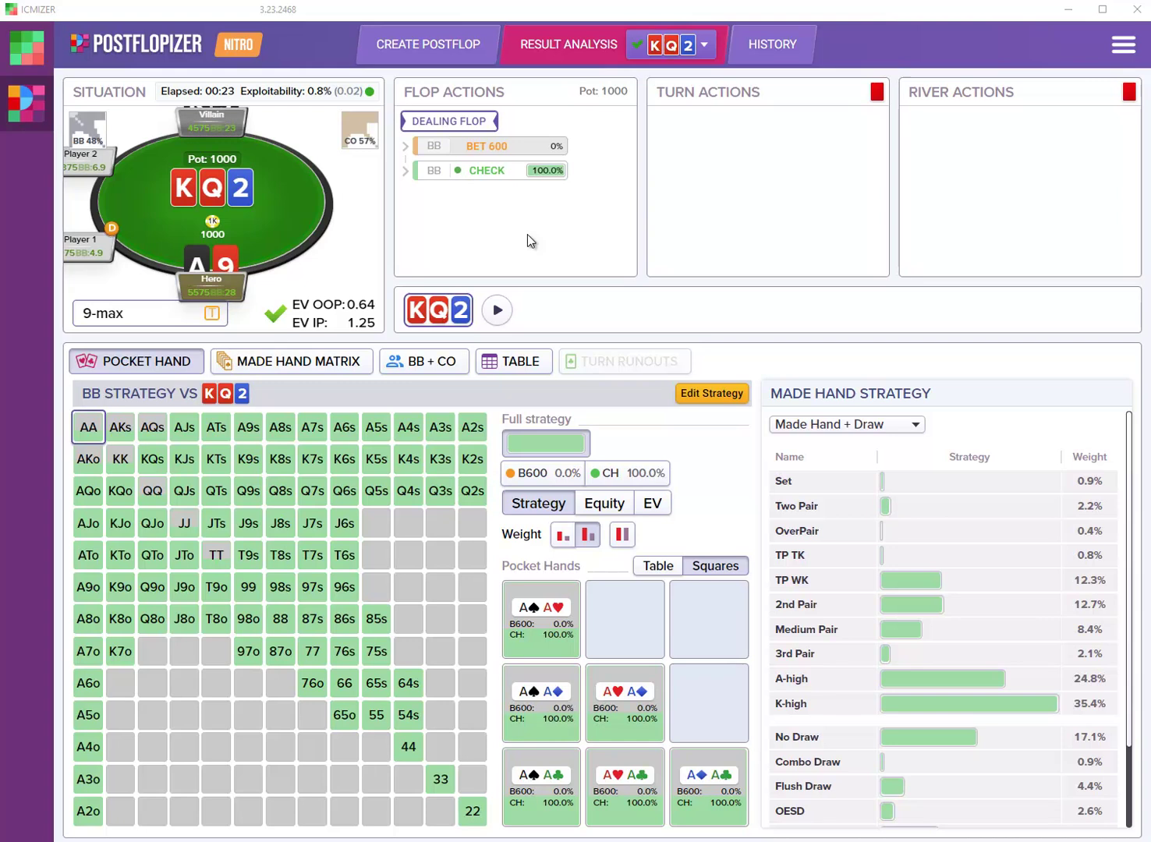
{"action": "left_click", "coordinate": [506, 176]}
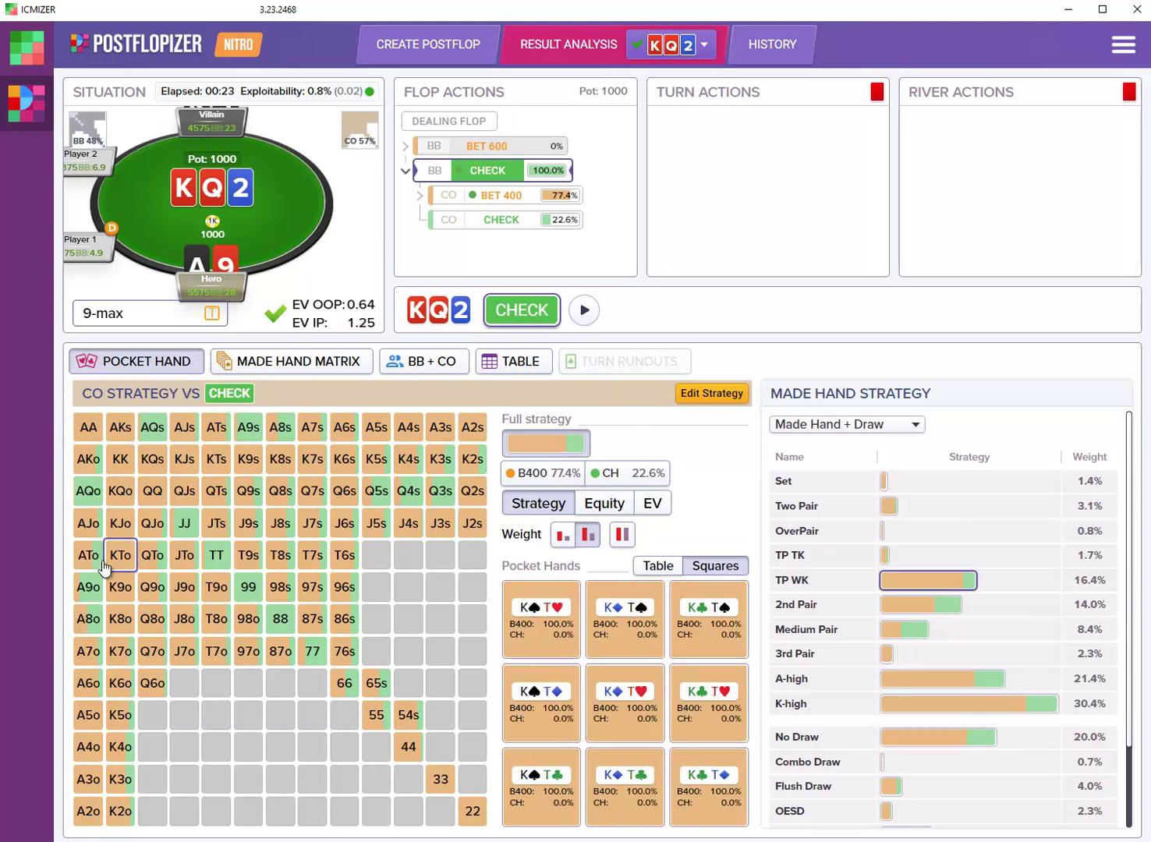
Step: Inspect the CO's A9o combos: bet 400 21.1%, check 78.9%, EV 0.76
{"action": "mouse_move", "coordinate": [87, 595]}
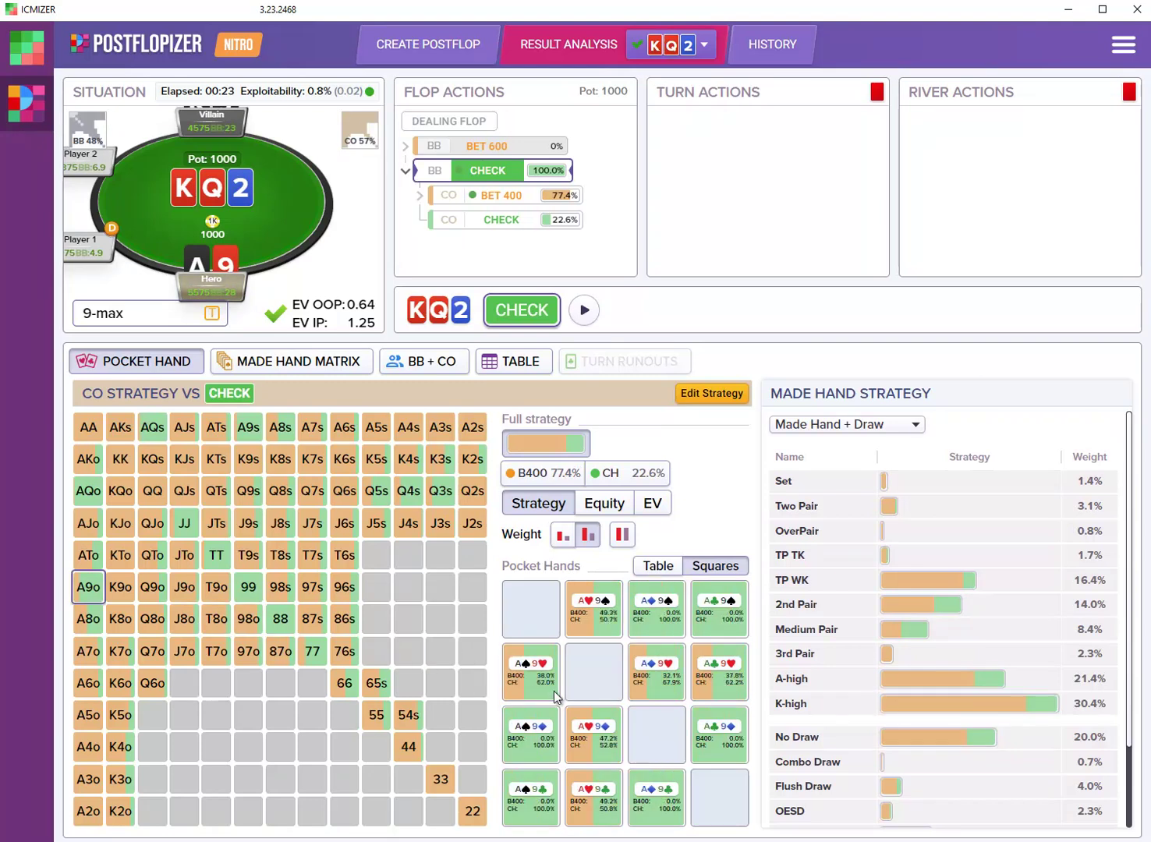
{"action": "mouse_move", "coordinate": [545, 682]}
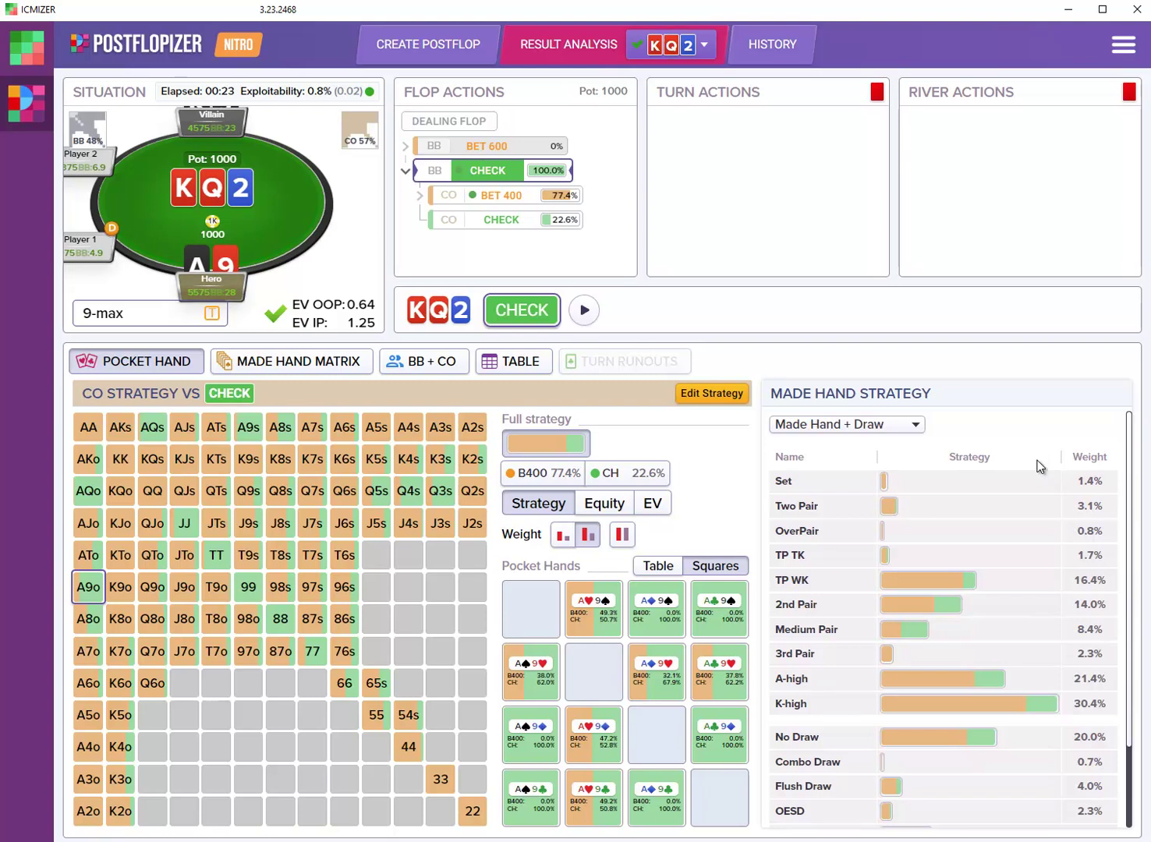
{"action": "left_click", "coordinate": [1036, 507]}
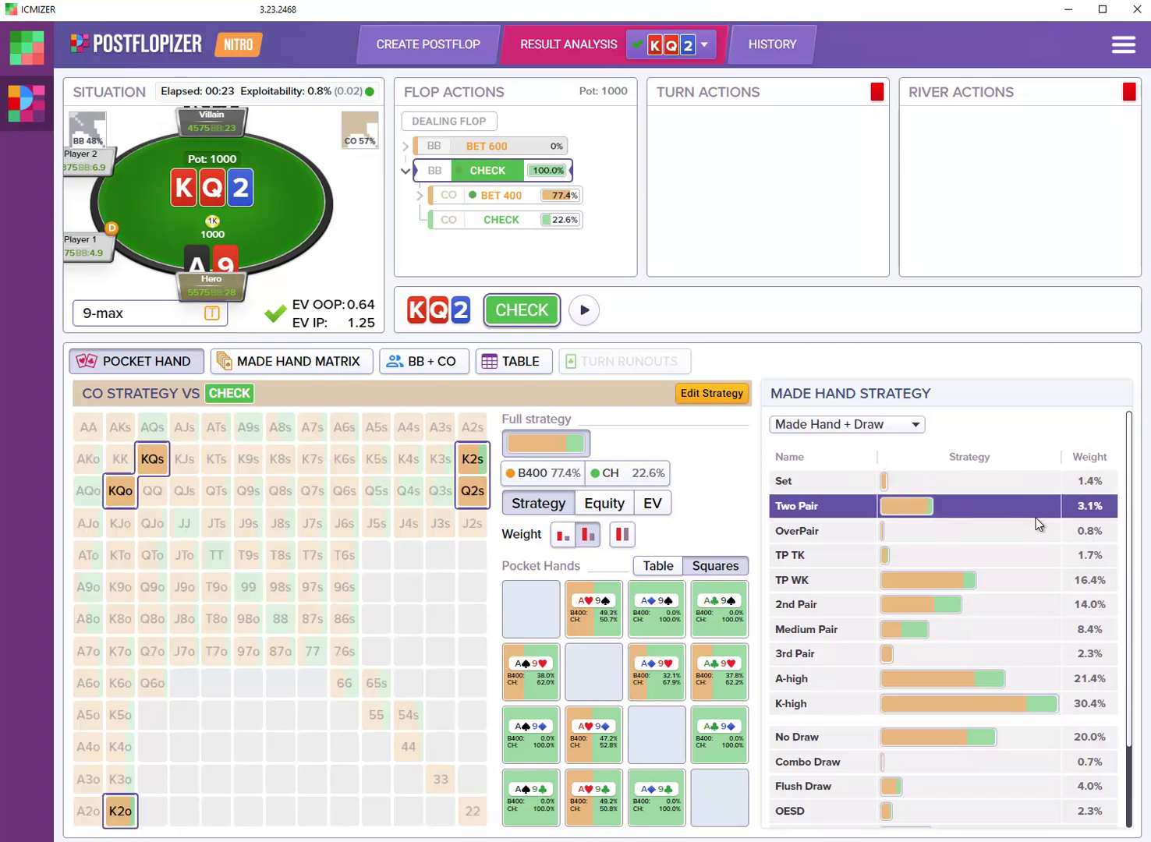
{"action": "mouse_move", "coordinate": [1041, 524]}
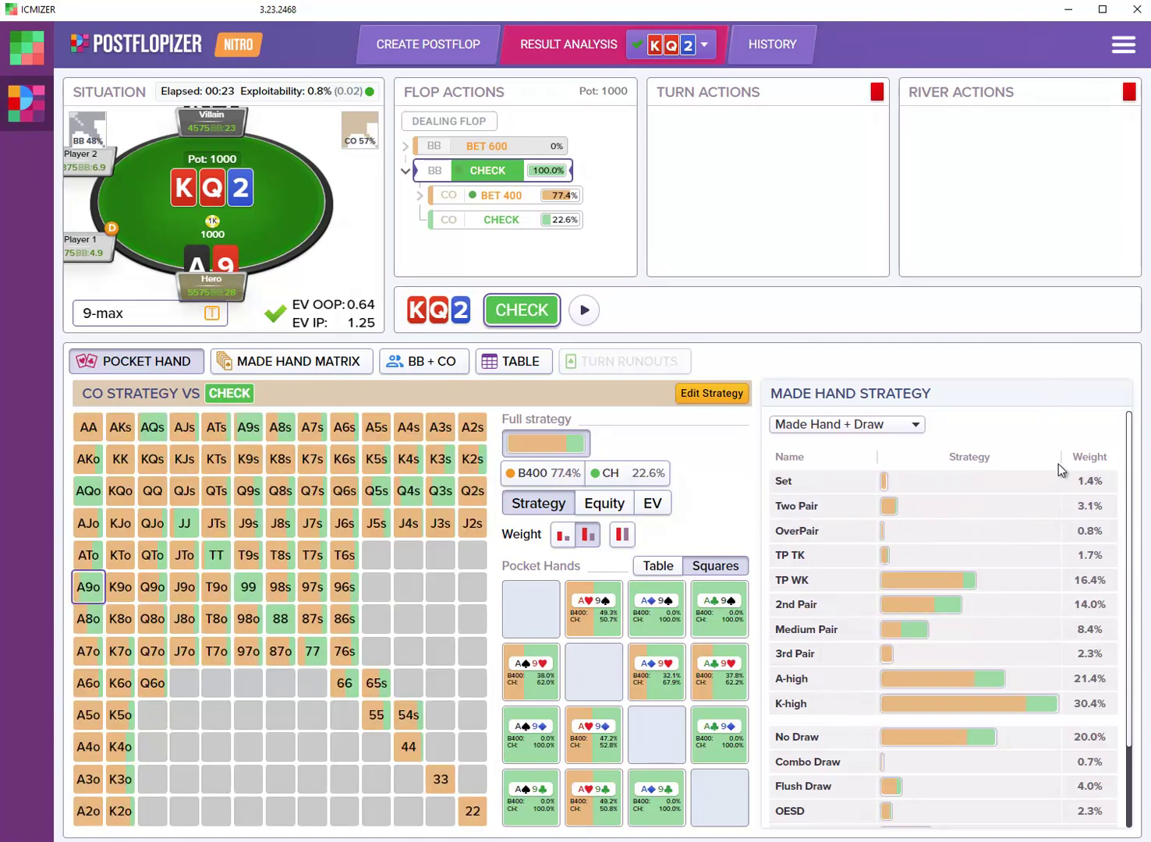
{"action": "mouse_move", "coordinate": [1041, 634]}
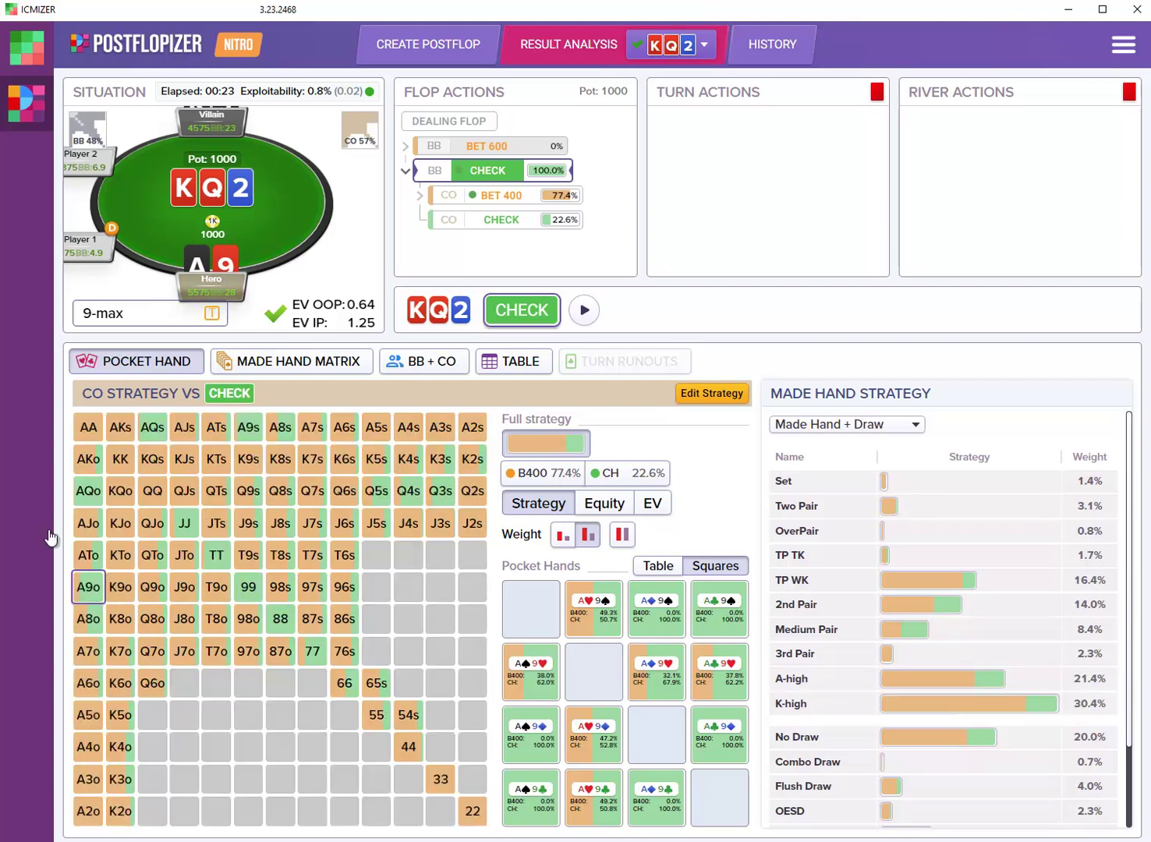
Step: Break the CO's range down by made hand and draw, isolating 2nd Pair / No Draw
{"action": "left_click", "coordinate": [303, 364]}
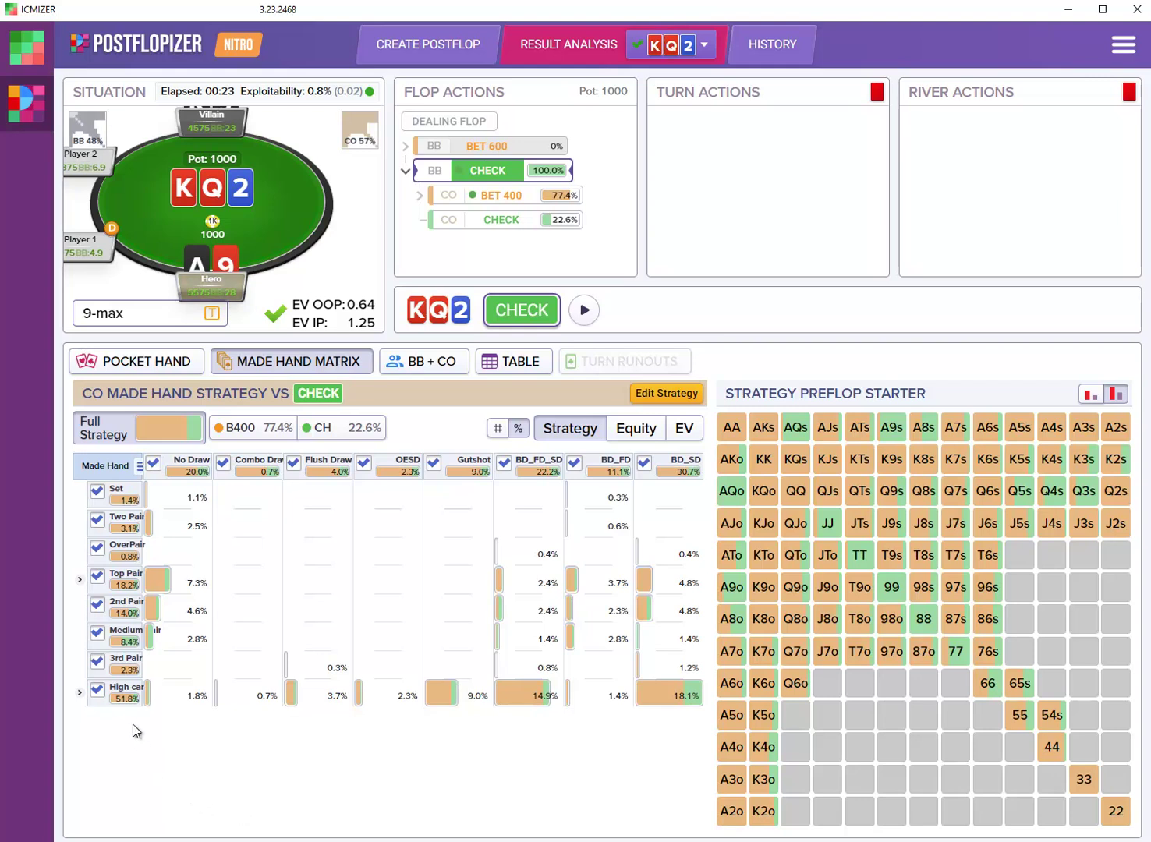
{"action": "mouse_move", "coordinate": [130, 696]}
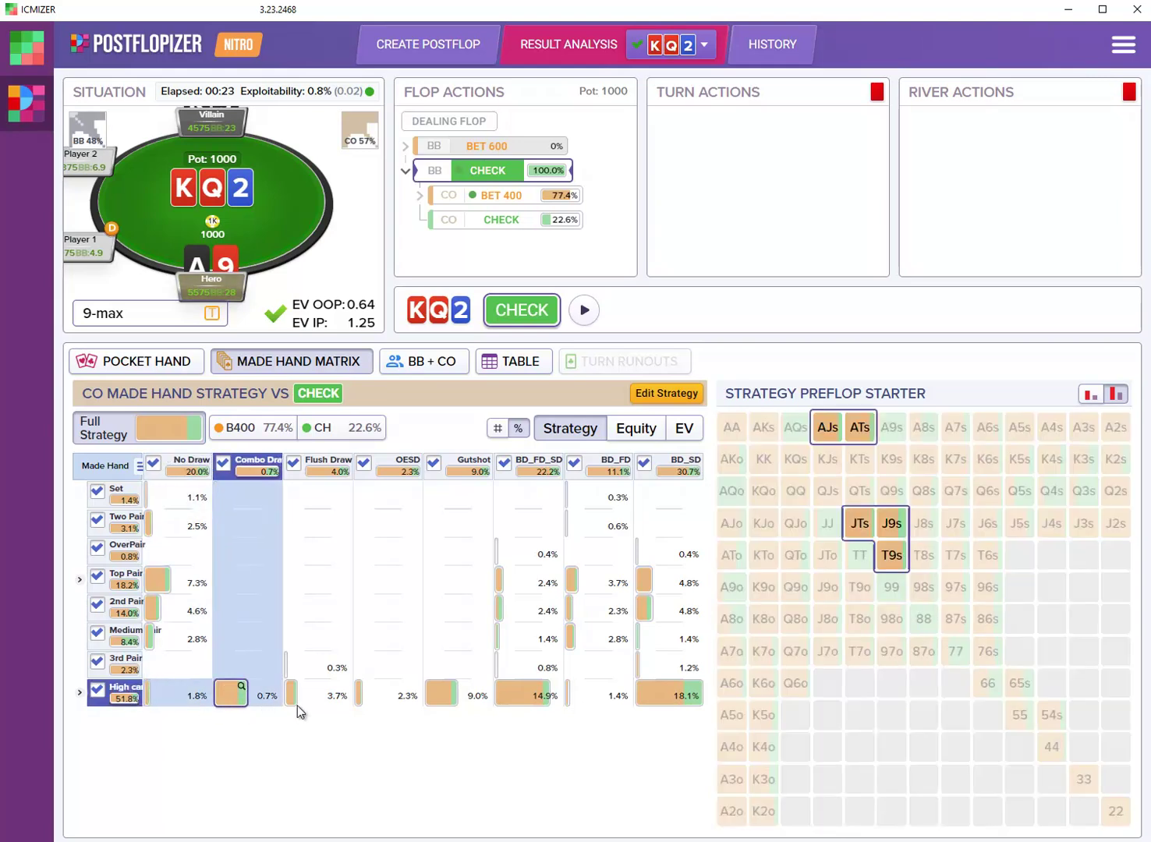
{"action": "mouse_move", "coordinate": [337, 706]}
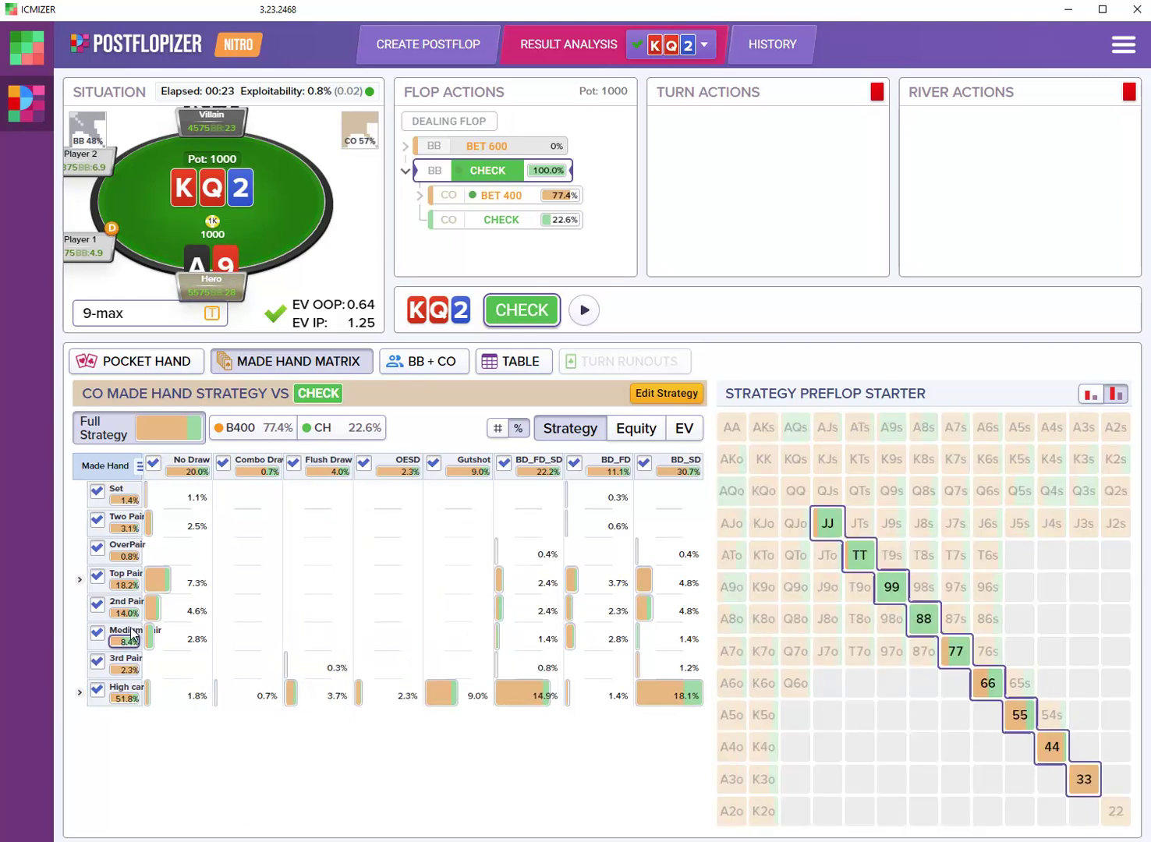
{"action": "mouse_move", "coordinate": [133, 641]}
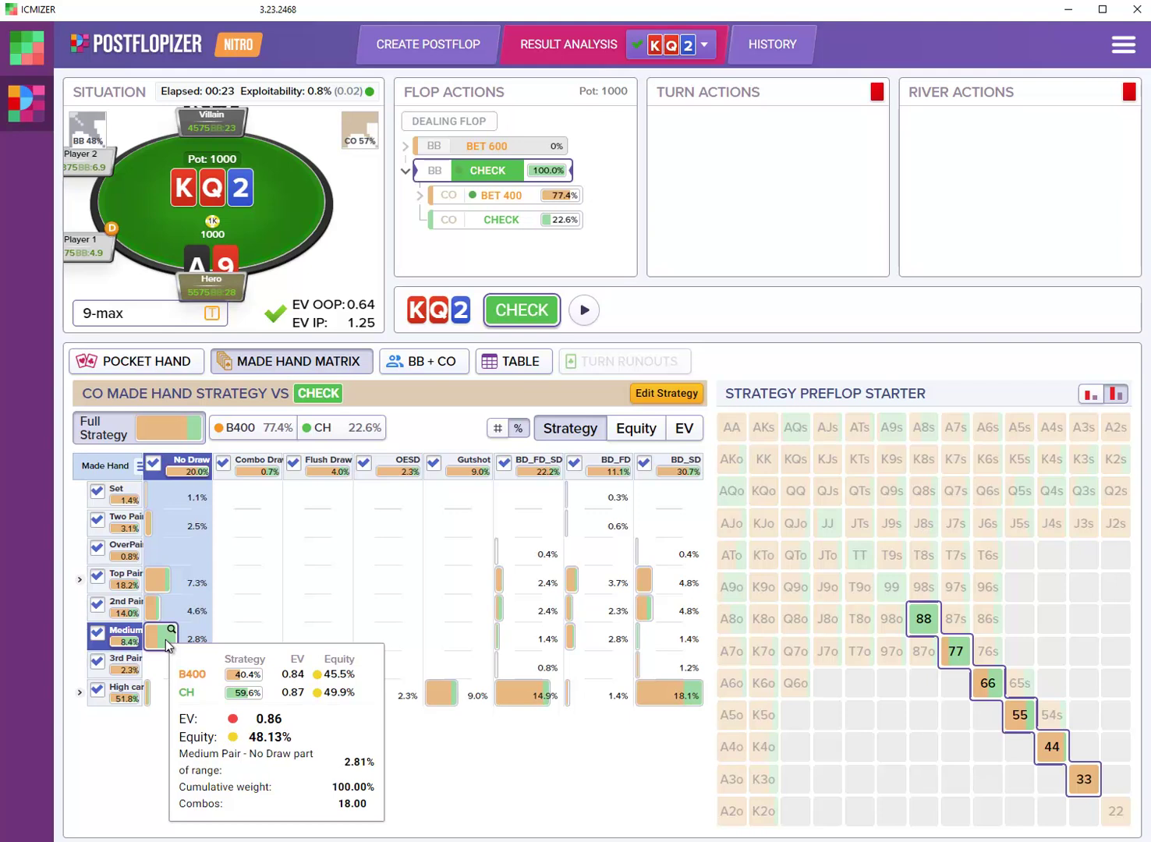
{"action": "left_click", "coordinate": [159, 608]}
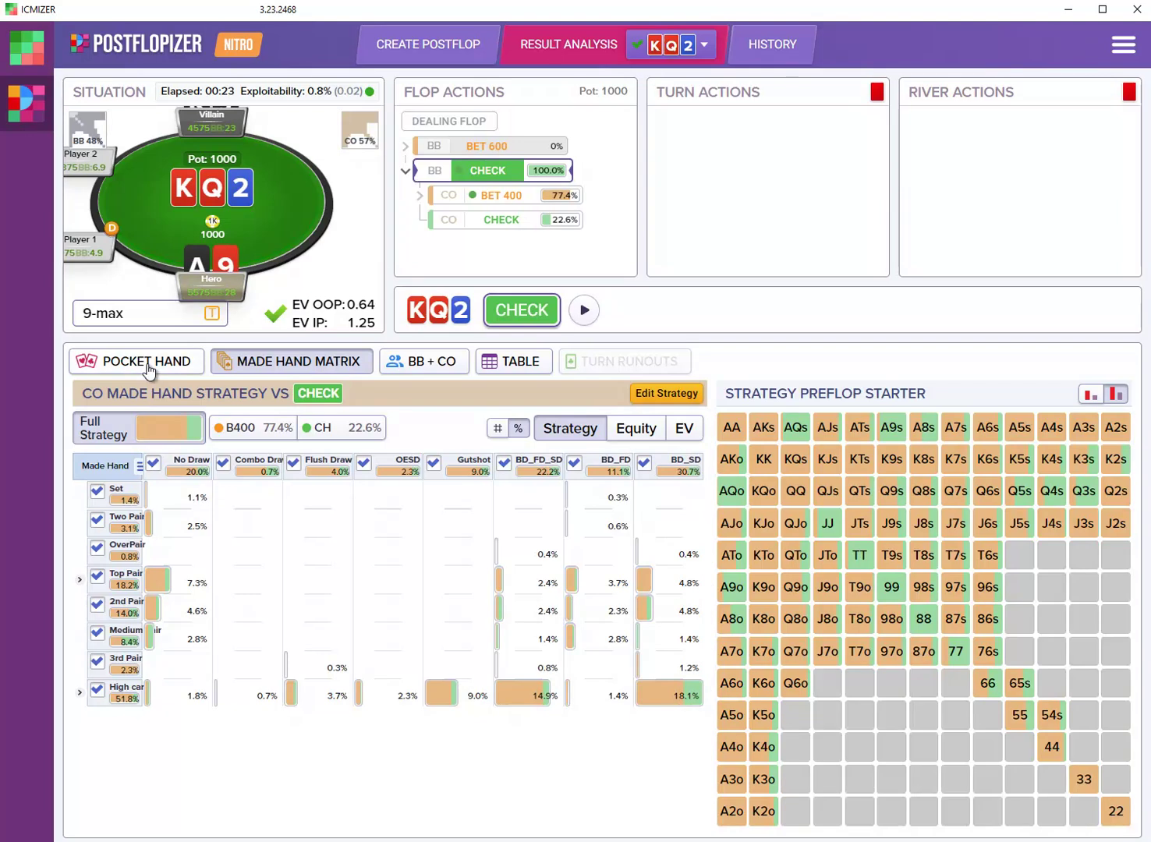
Step: Compare the BB's checking range with the CO's strategy in BB + CO view, examining the Set row
{"action": "left_click", "coordinate": [149, 368]}
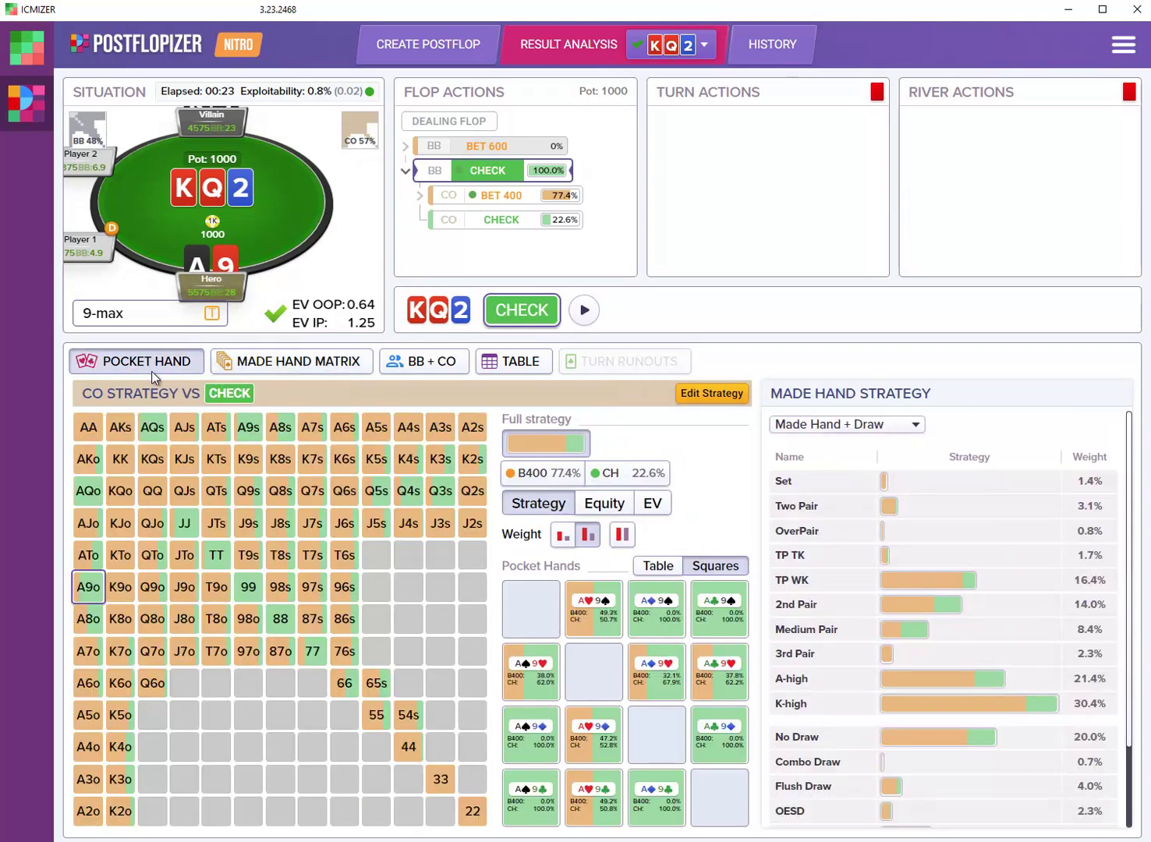
{"action": "left_click", "coordinate": [428, 364]}
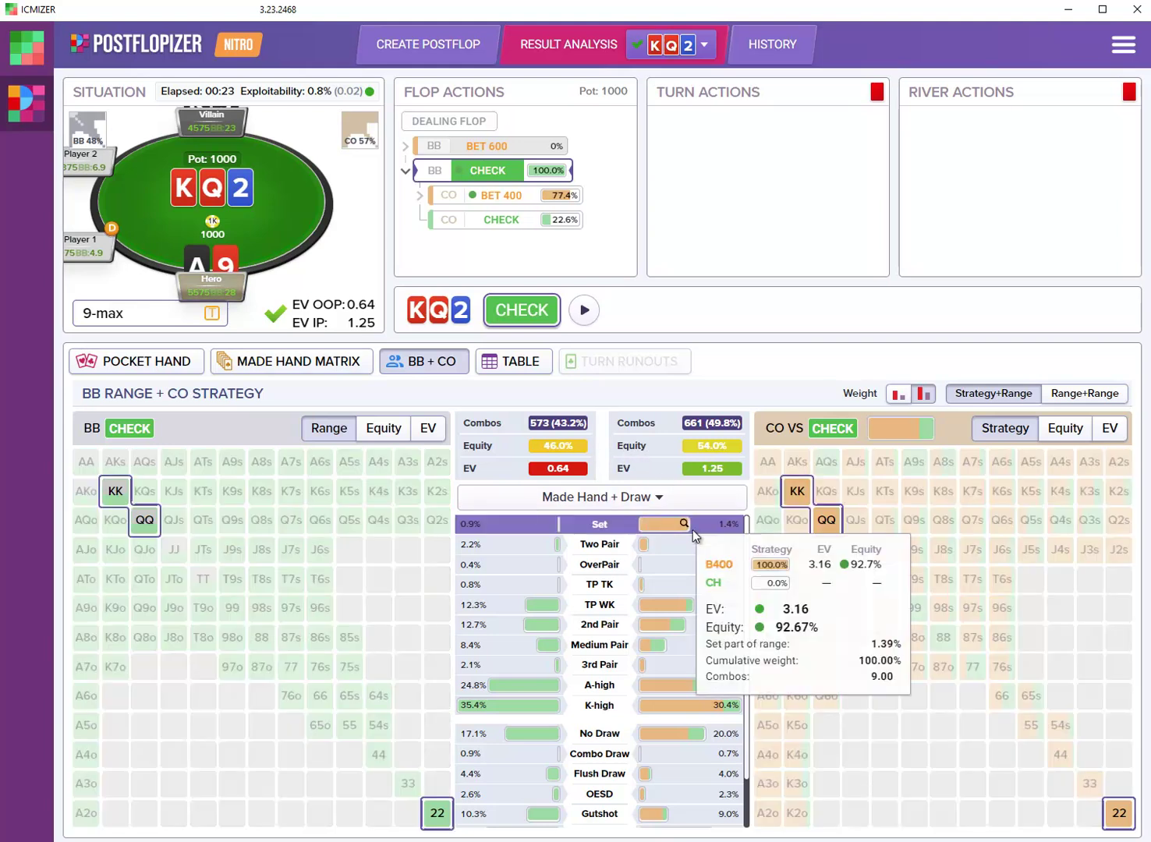
{"action": "mouse_move", "coordinate": [692, 530]}
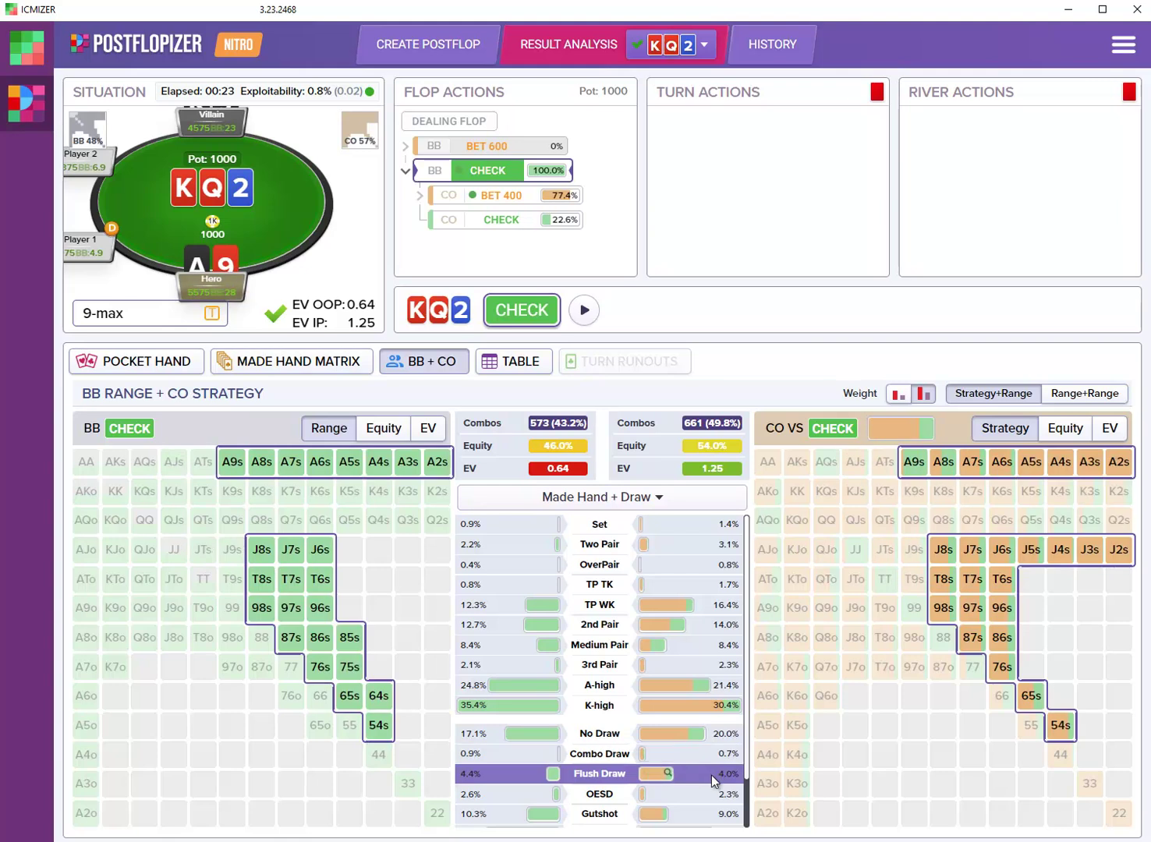
Step: Cycle the CO's versus-check hand grid through Equity, Strategy overlay and EV, ending on plain Strategy
{"action": "left_click", "coordinate": [159, 370]}
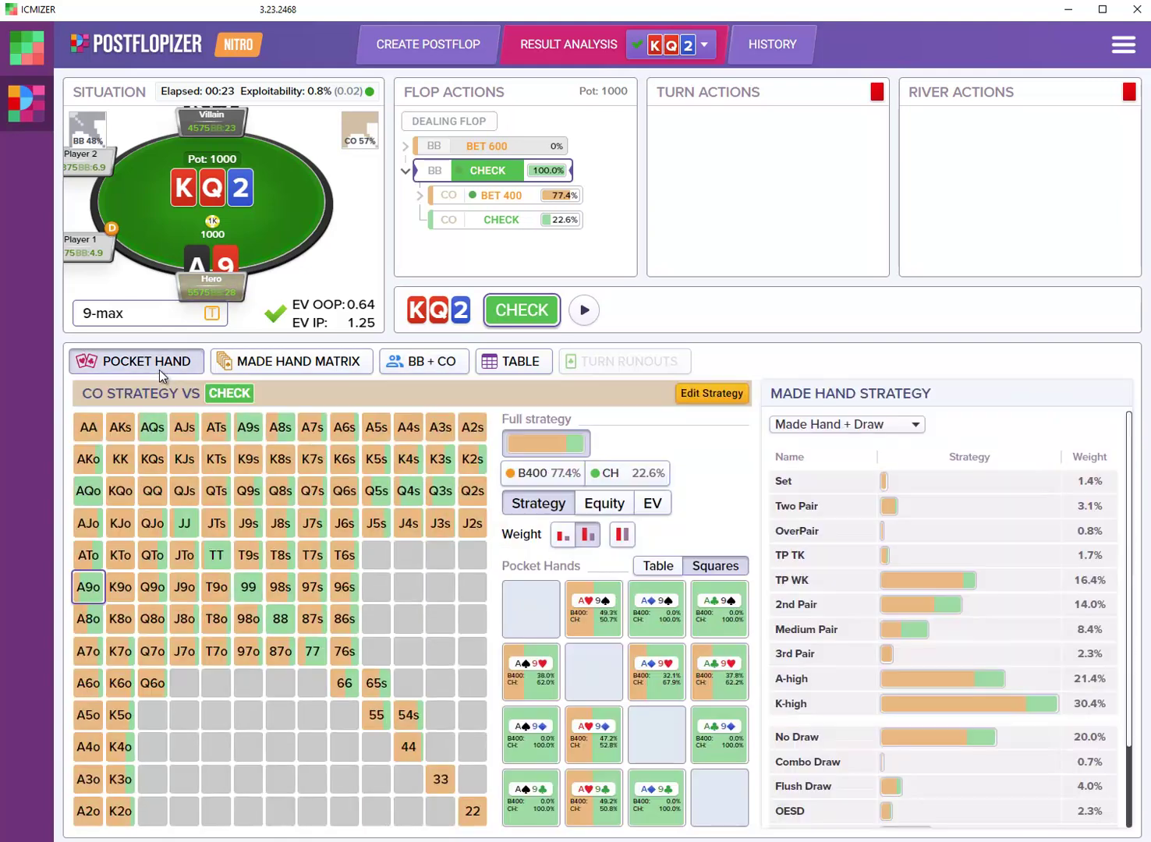
{"action": "left_click", "coordinate": [614, 506]}
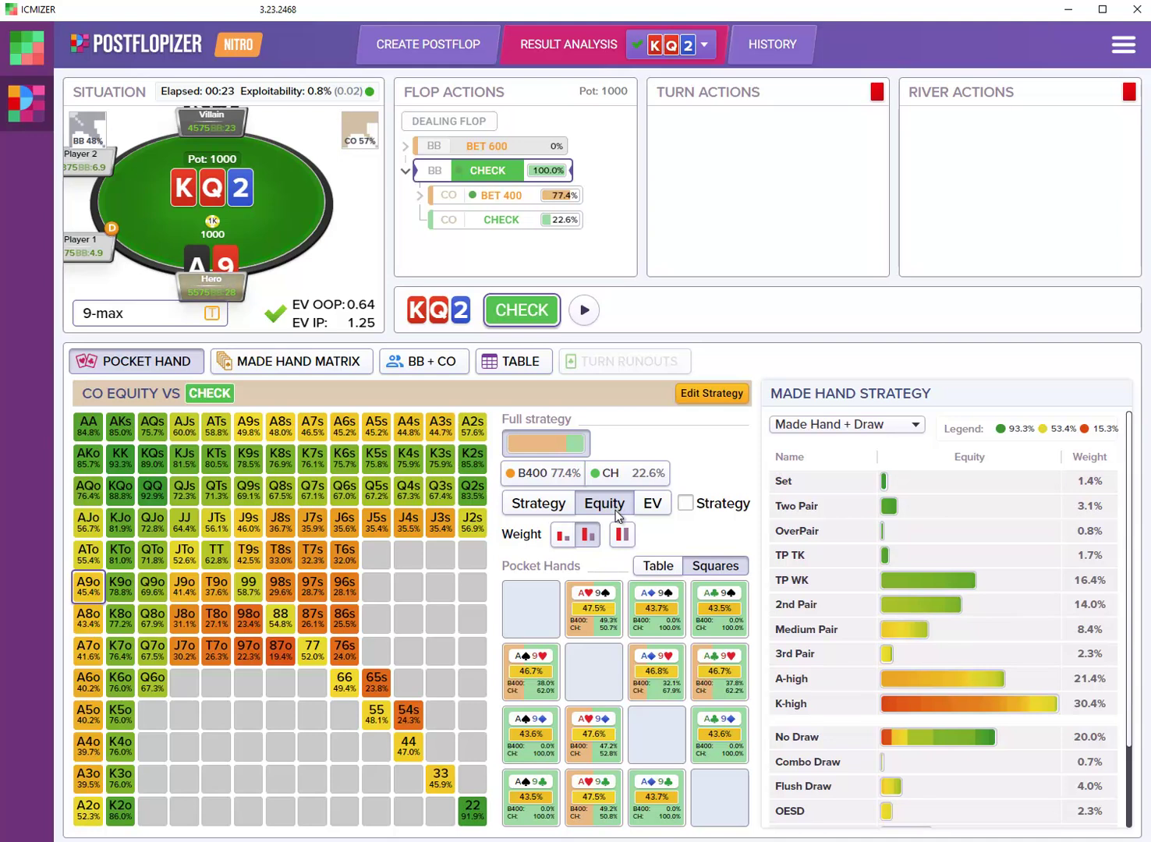
{"action": "mouse_move", "coordinate": [89, 598]}
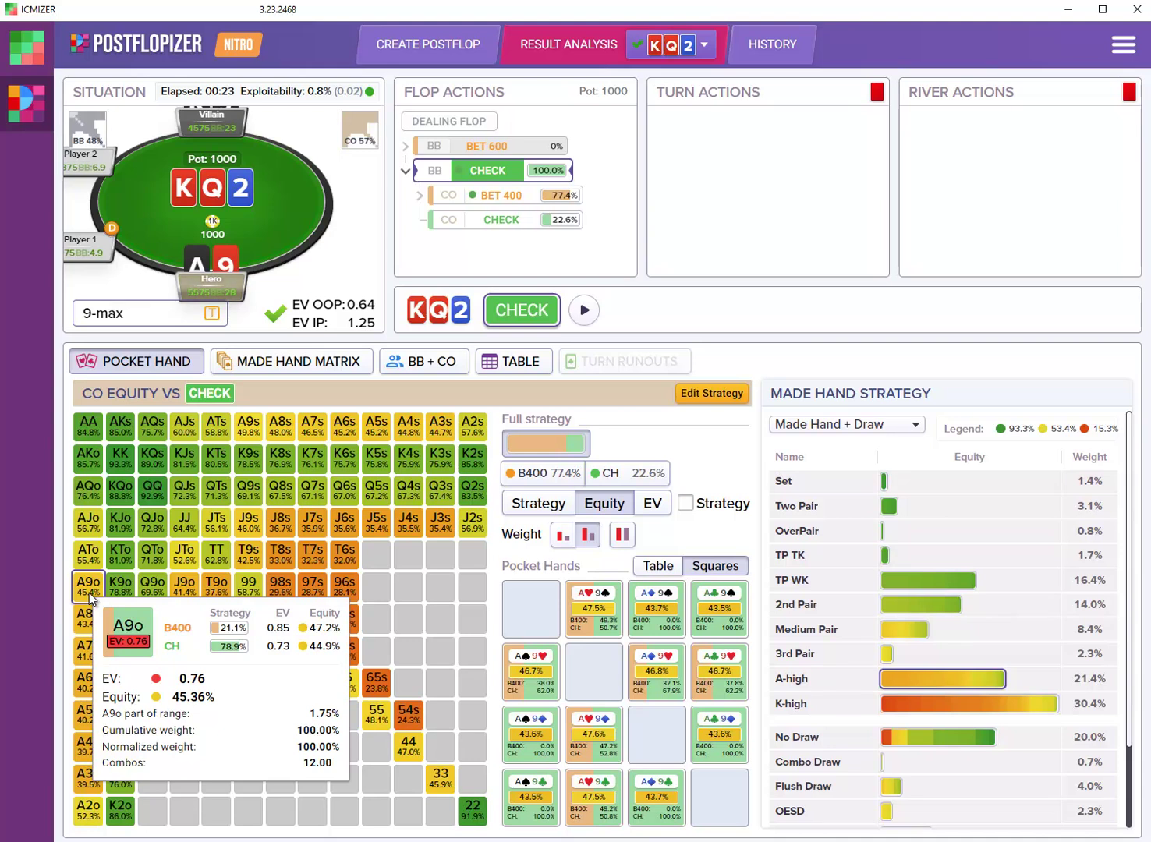
{"action": "left_click", "coordinate": [685, 504]}
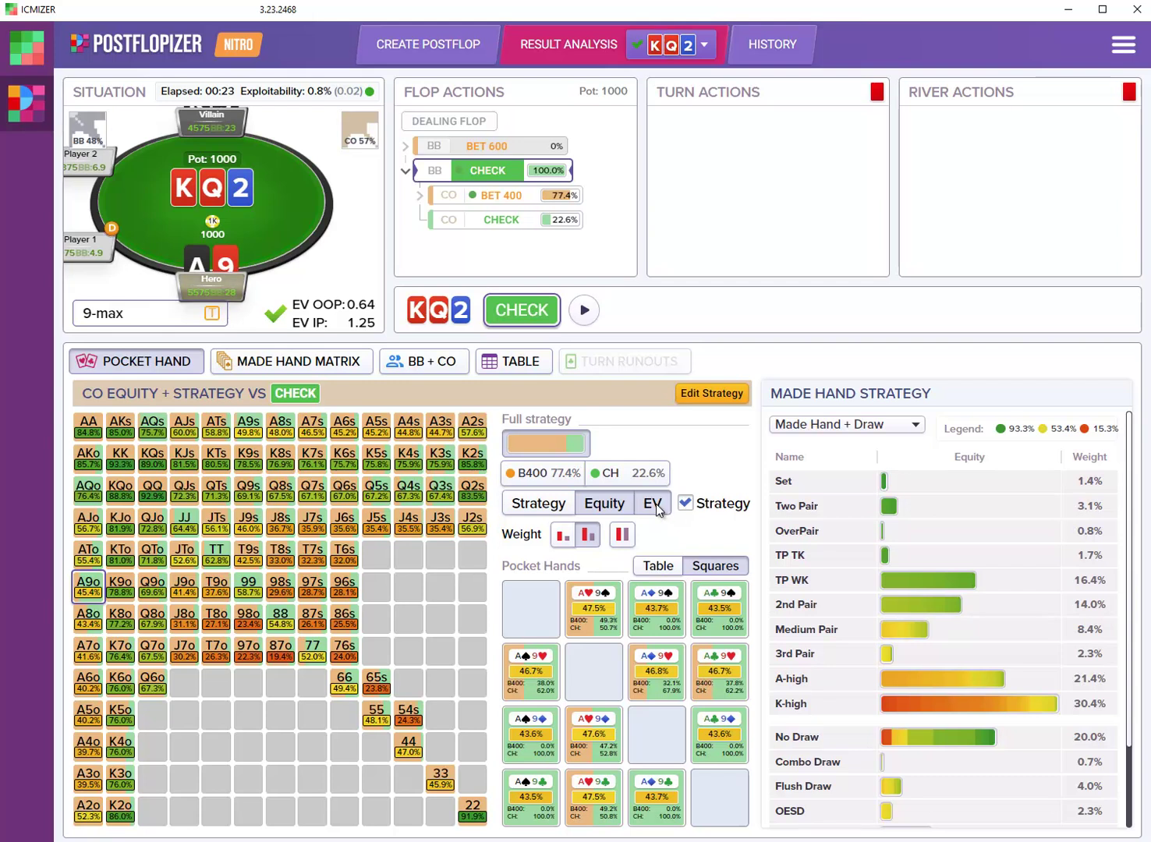
{"action": "left_click", "coordinate": [655, 505]}
{"action": "left_click", "coordinate": [538, 504]}
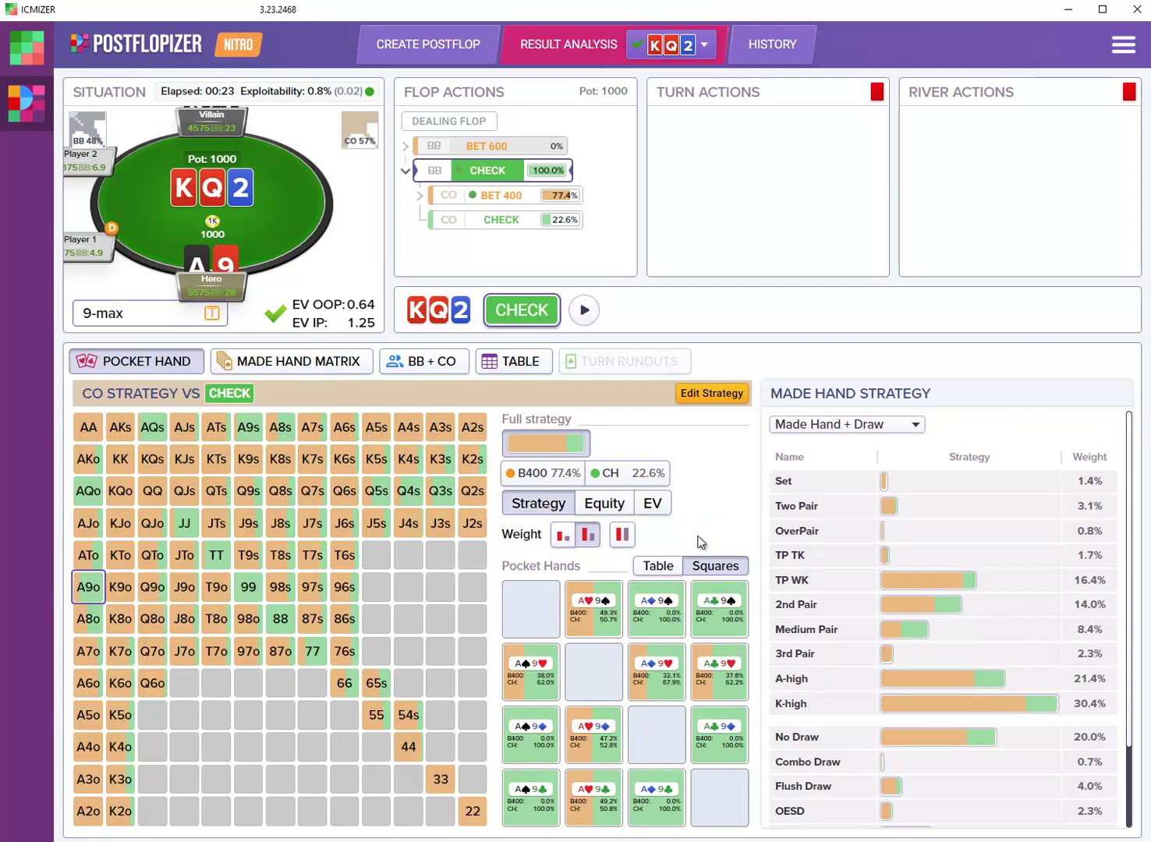
Step: Show the BB's reply to the CO's 400 flop bet: raise 1480 2.6%, call 53.4%, fold 44.0%
{"action": "left_click", "coordinate": [503, 201]}
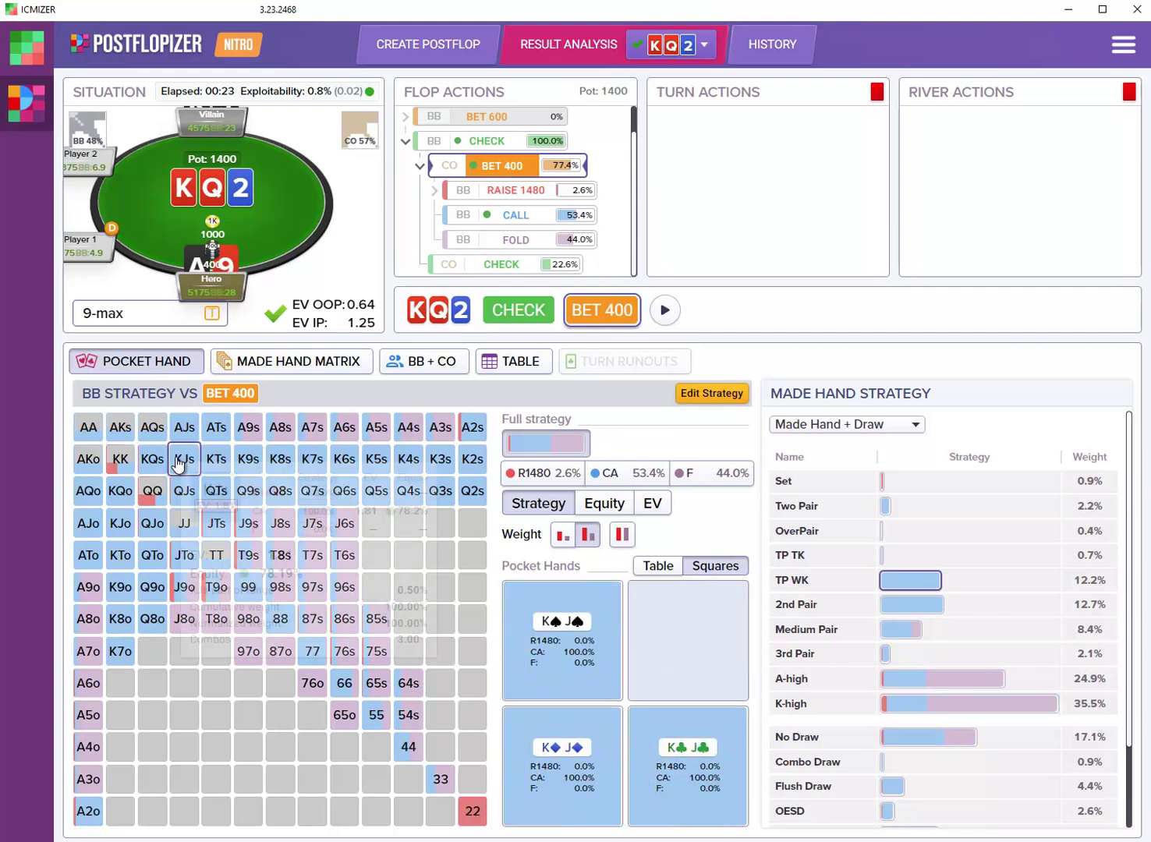
{"action": "mouse_move", "coordinate": [175, 490]}
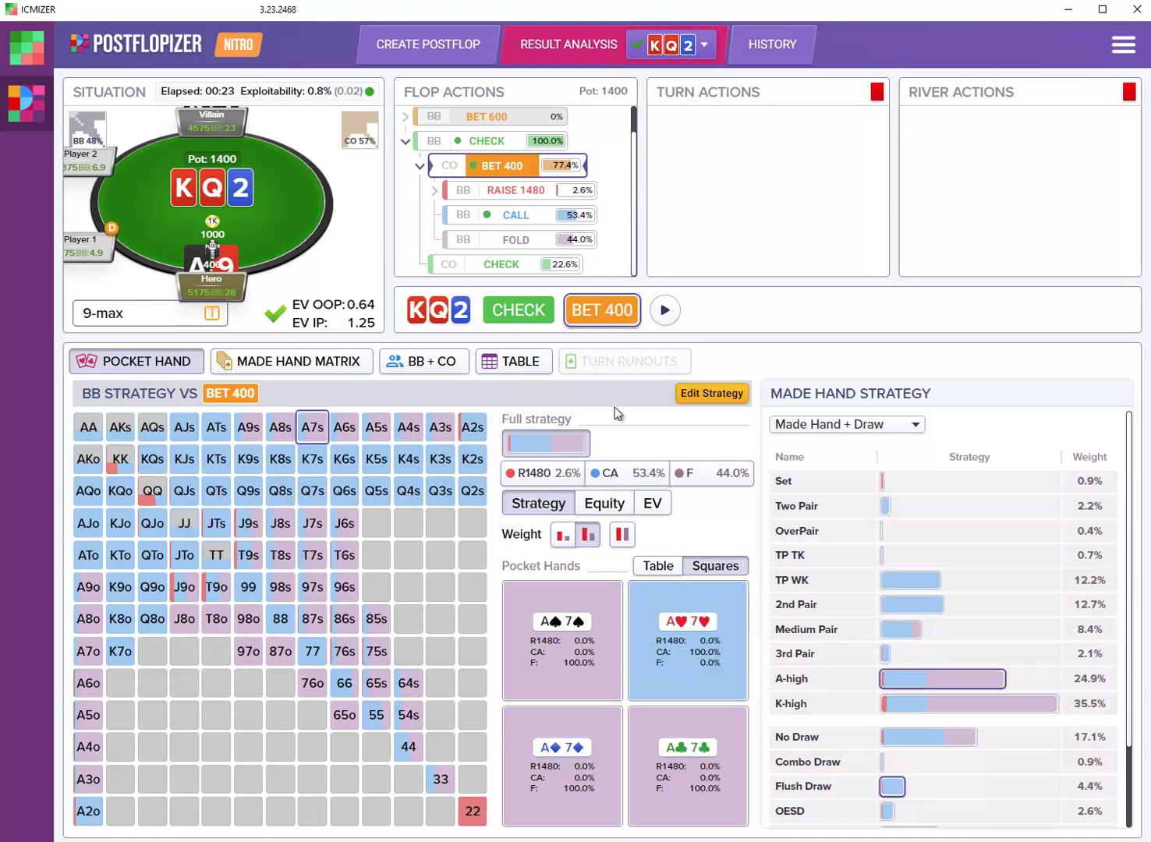
Step: Deal the turn 2 after the BB's call and show the CO's strategy: bet 1000 55.2%, check 44.8%
{"action": "left_click", "coordinate": [522, 222]}
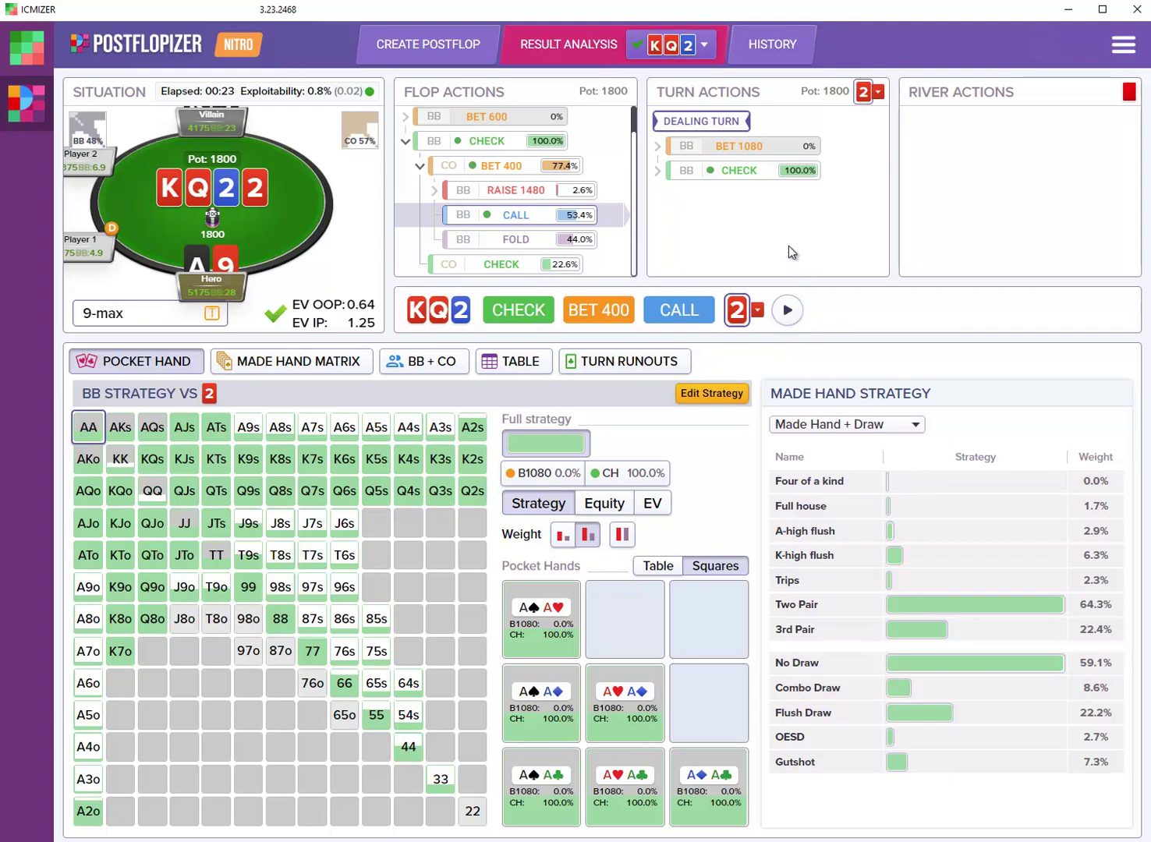
{"action": "left_click", "coordinate": [747, 172]}
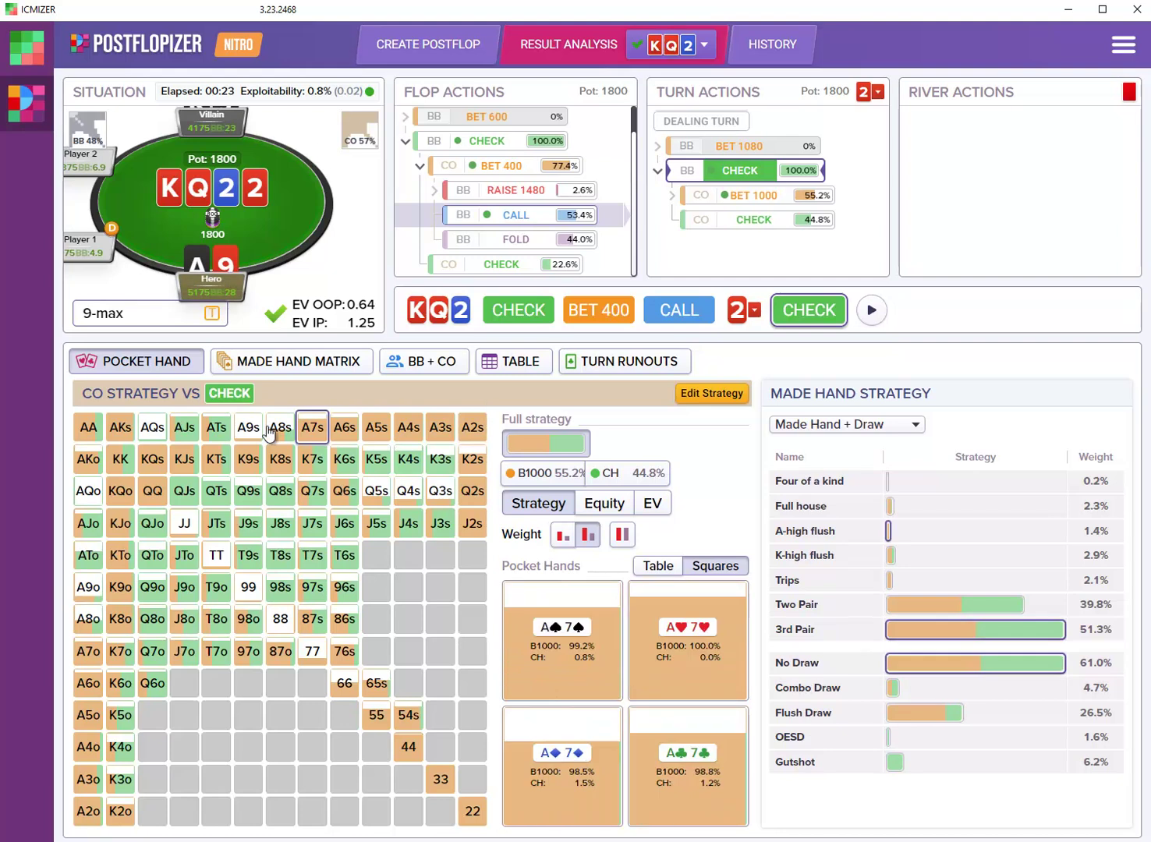
Step: Compare the BB's turn checking range with the CO's strategy: equity 62.2% versus 37.8%, EV 1.93 versus 1.51
{"action": "mouse_move", "coordinate": [96, 588]}
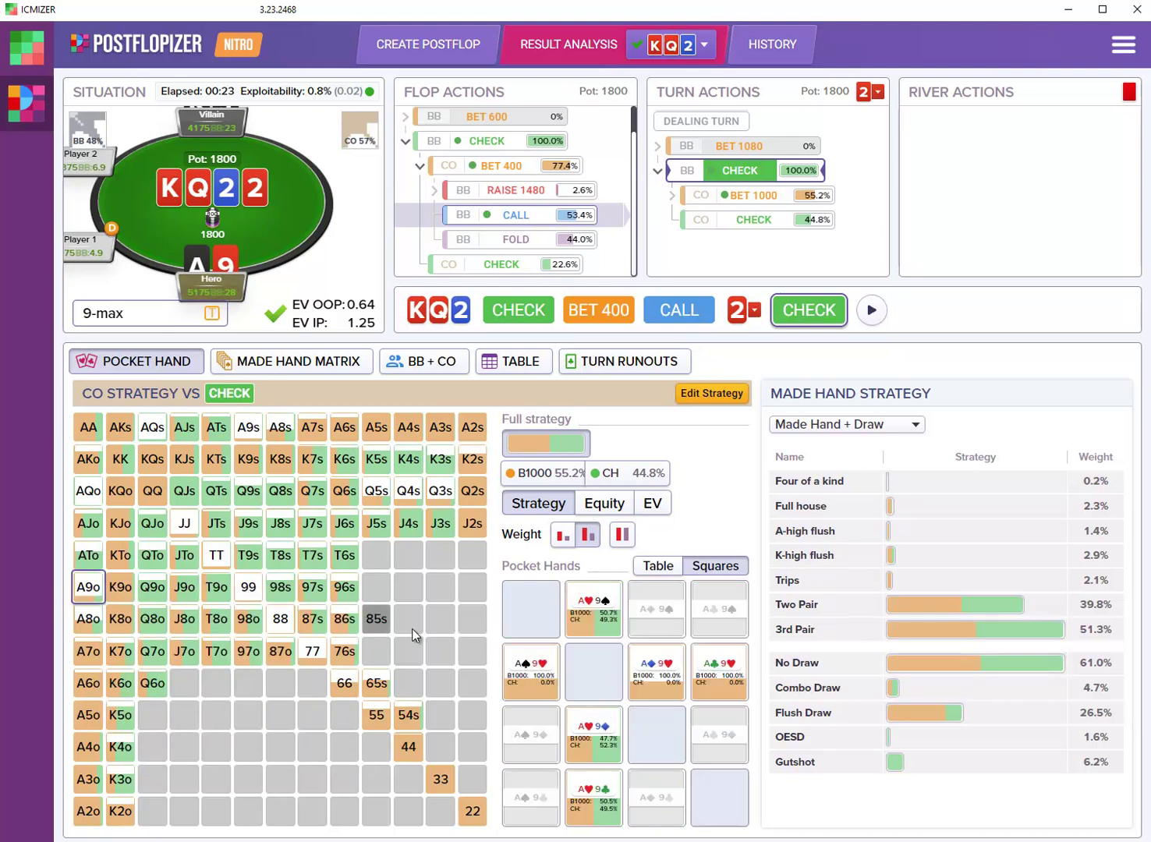
{"action": "mouse_move", "coordinate": [542, 687]}
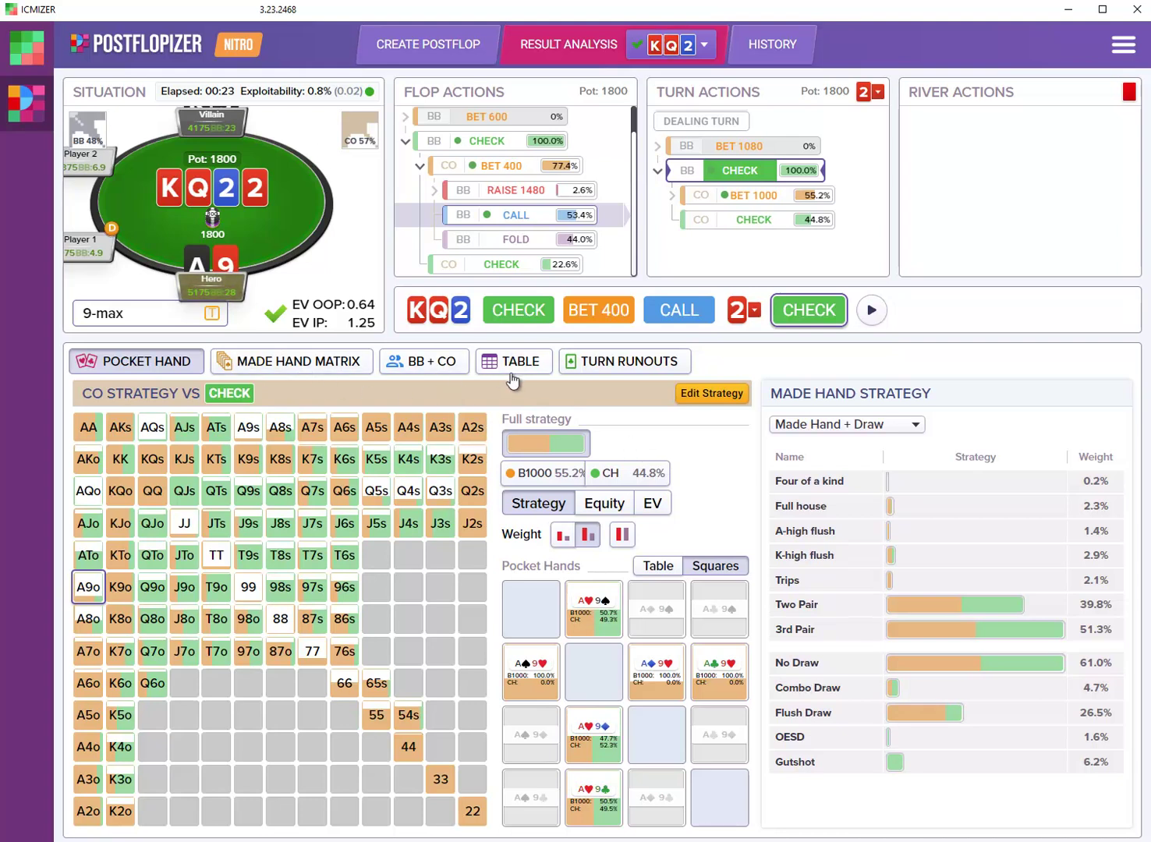
{"action": "left_click", "coordinate": [446, 367]}
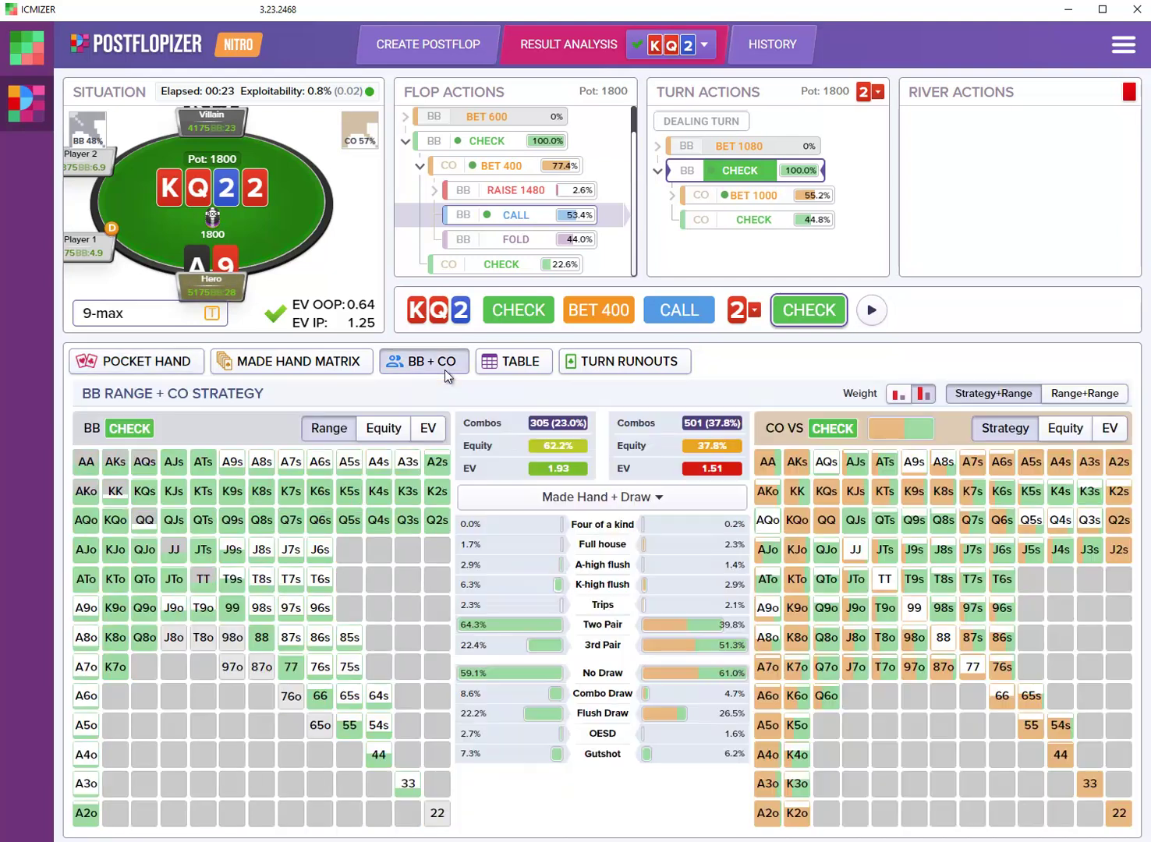
{"action": "left_click", "coordinate": [607, 377]}
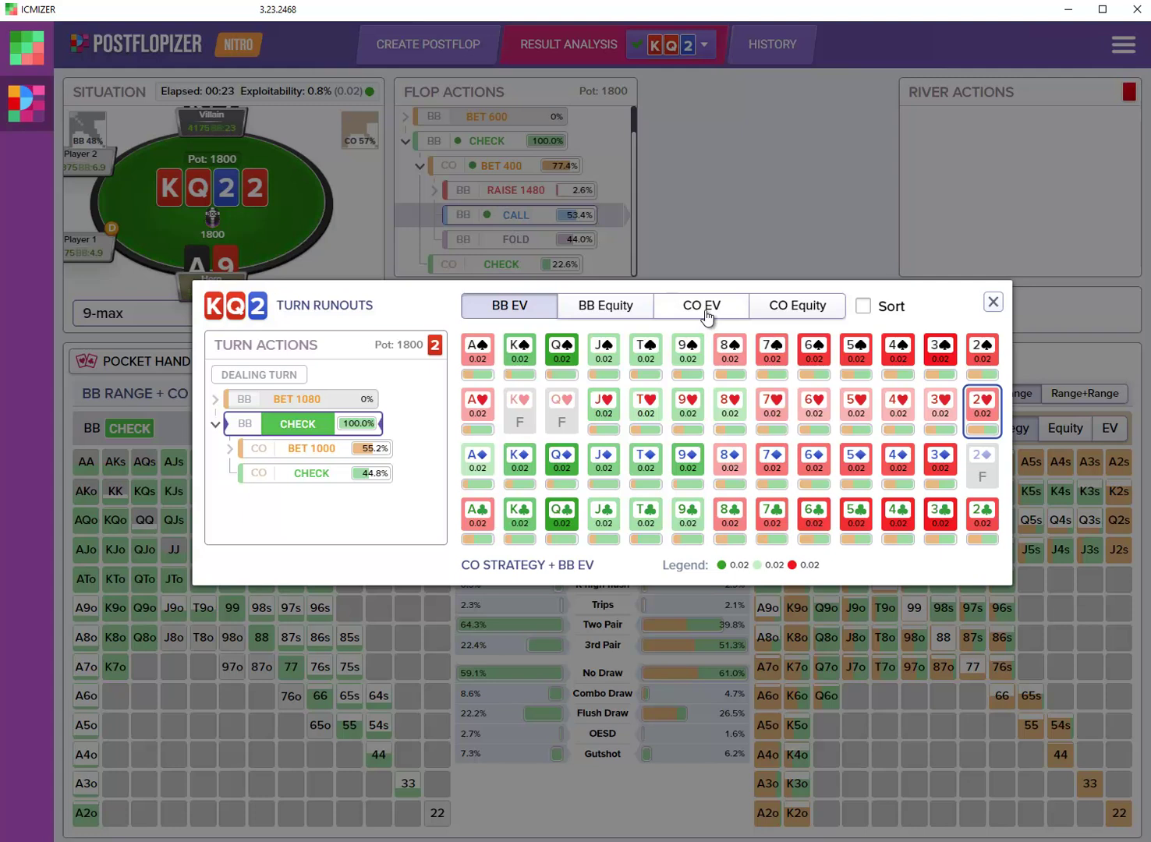
{"action": "left_click", "coordinate": [705, 312]}
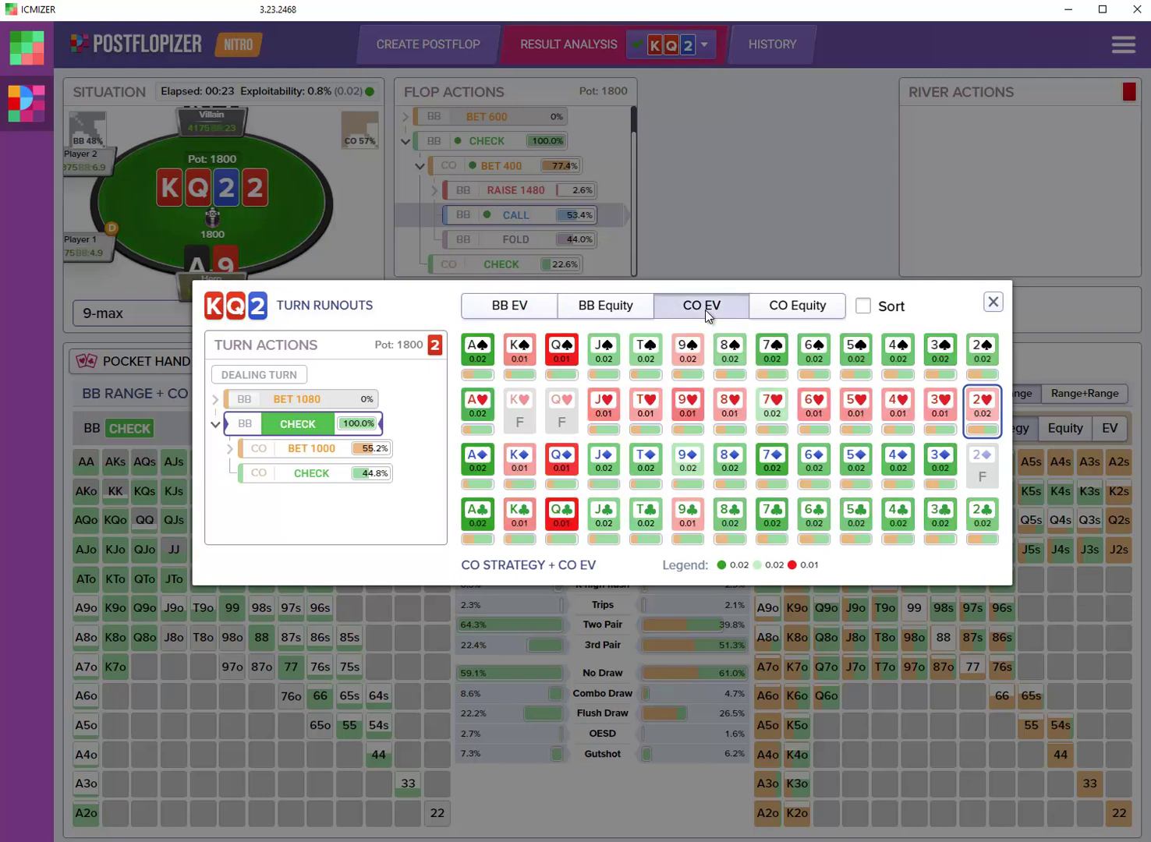
{"action": "left_click", "coordinate": [863, 306]}
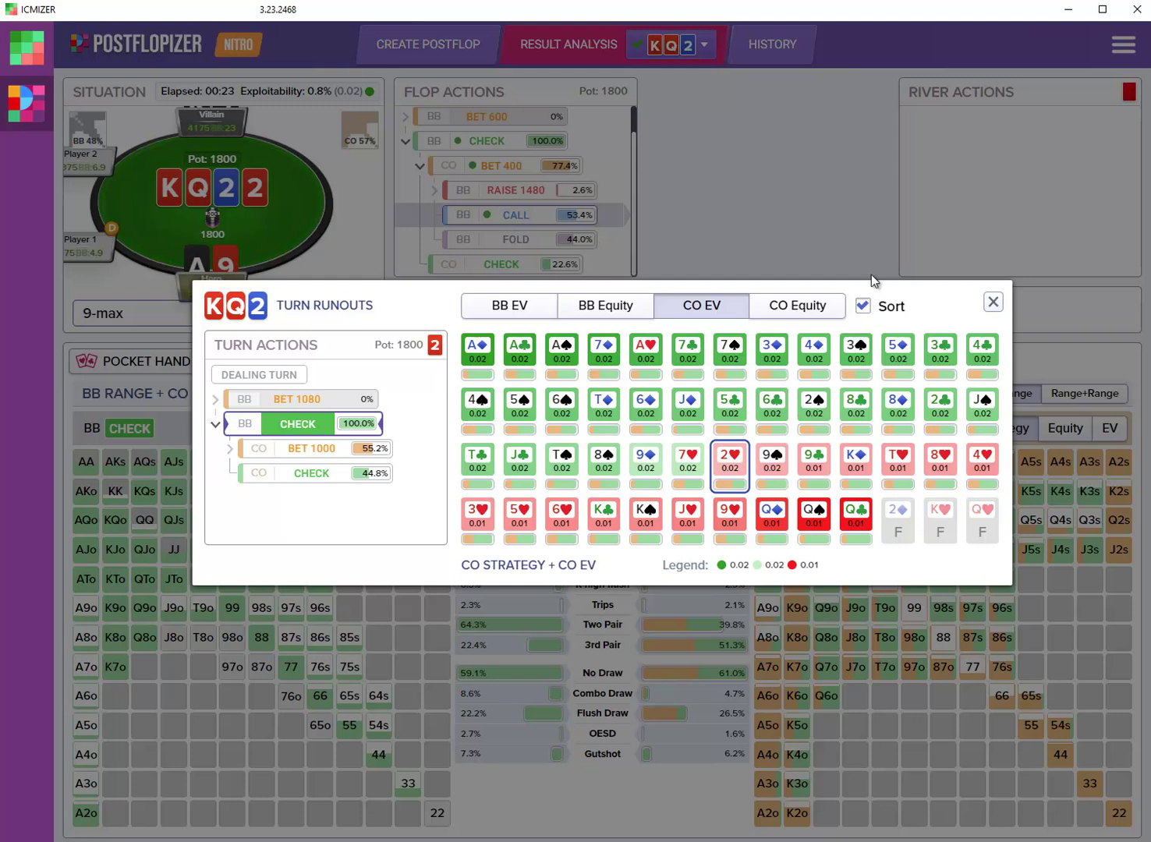
{"action": "left_click", "coordinate": [517, 357]}
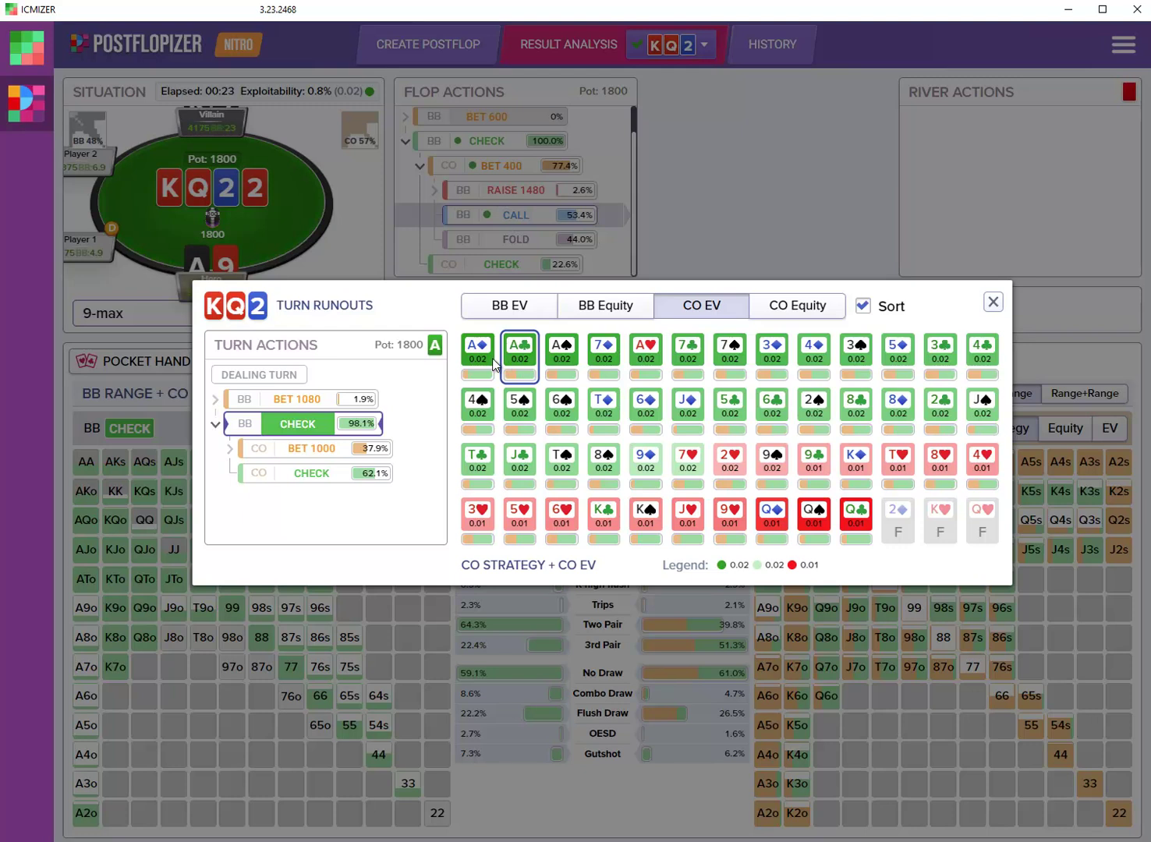
{"action": "left_click", "coordinate": [487, 358]}
{"action": "left_click", "coordinate": [546, 355]}
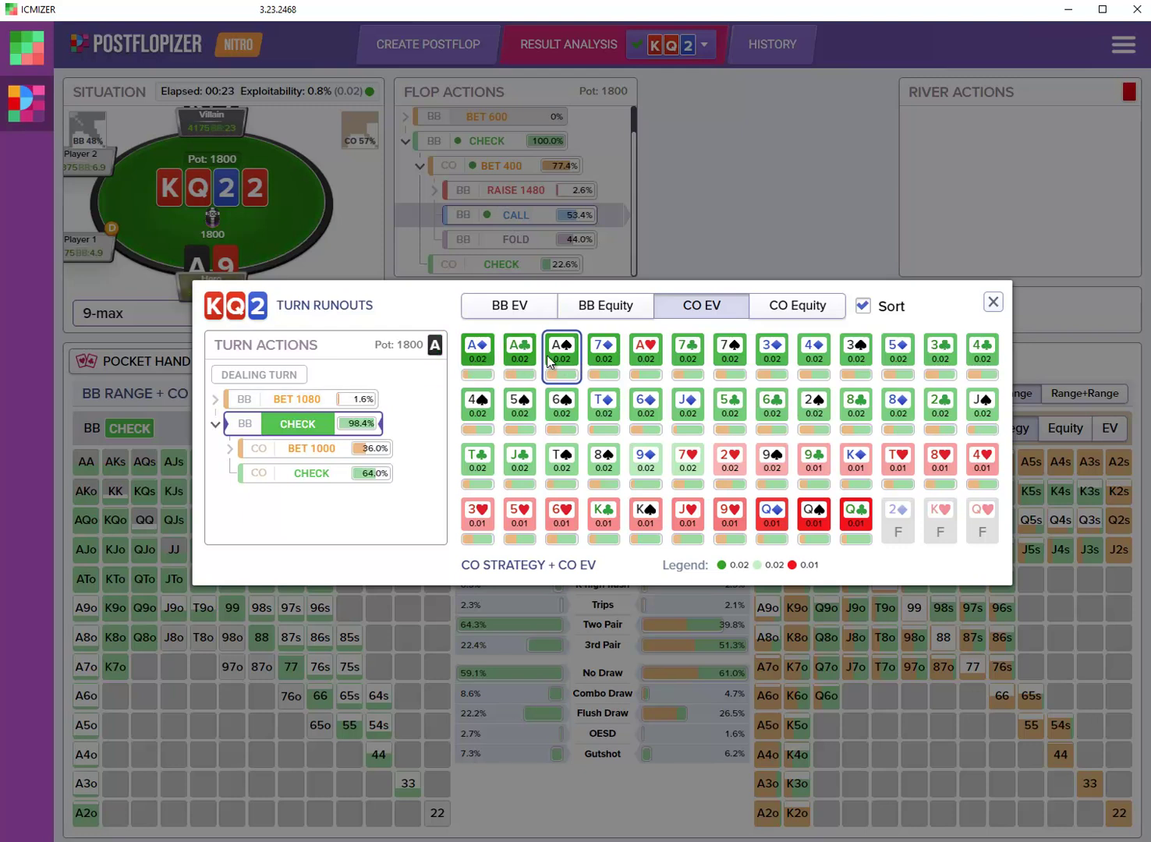
{"action": "left_click", "coordinate": [606, 356]}
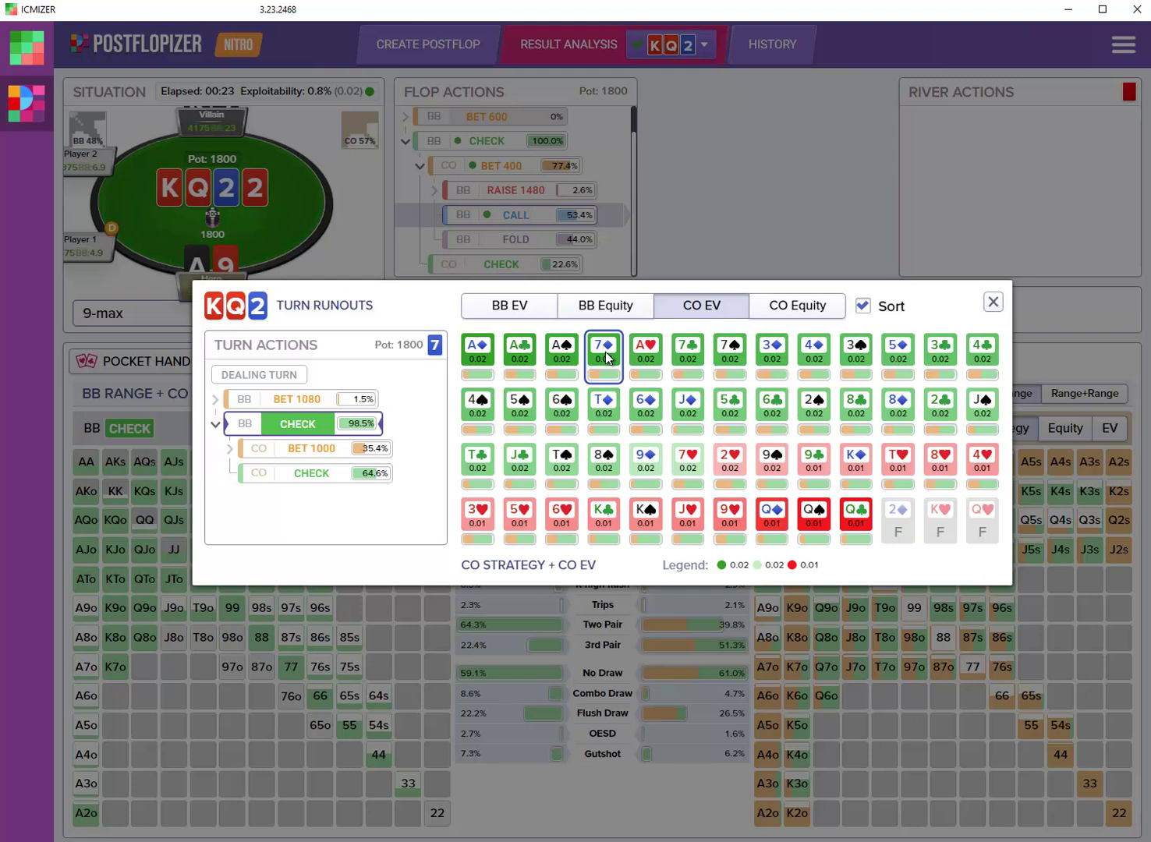
{"action": "left_click", "coordinate": [725, 472]}
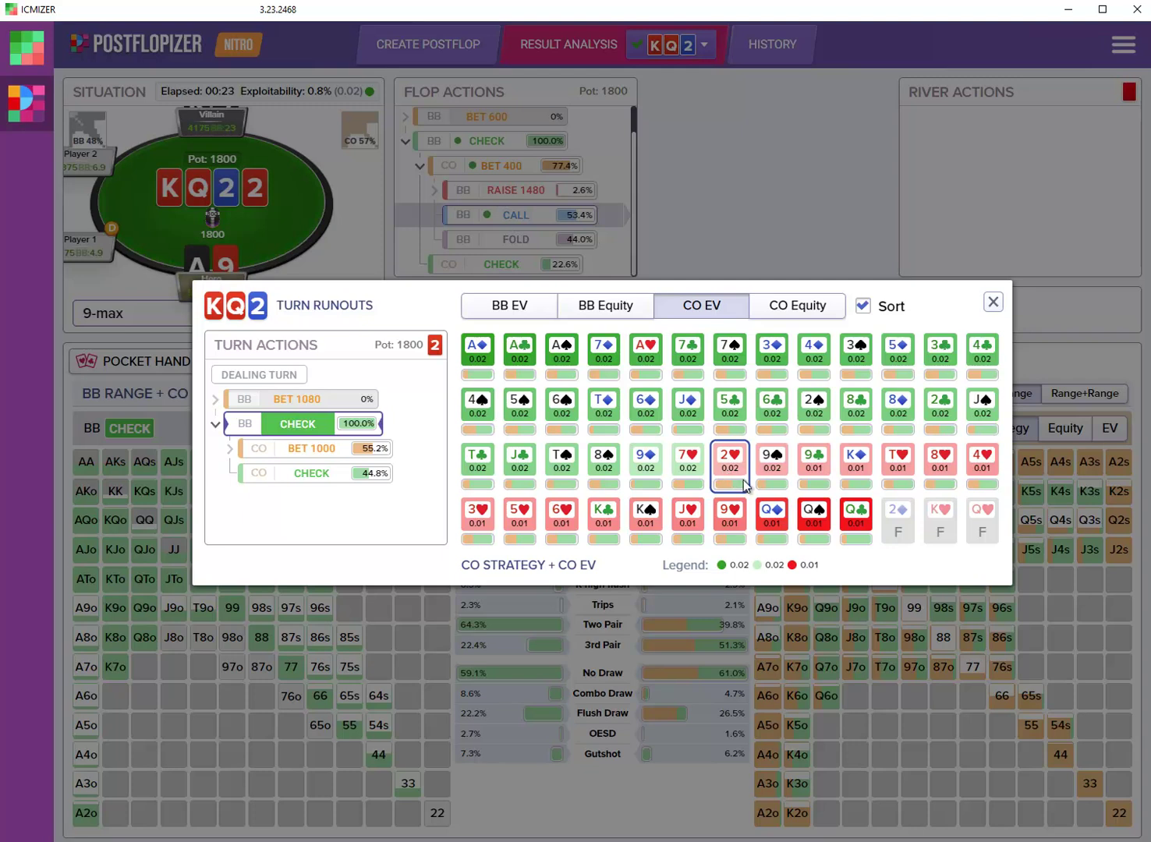
{"action": "left_click", "coordinate": [856, 520]}
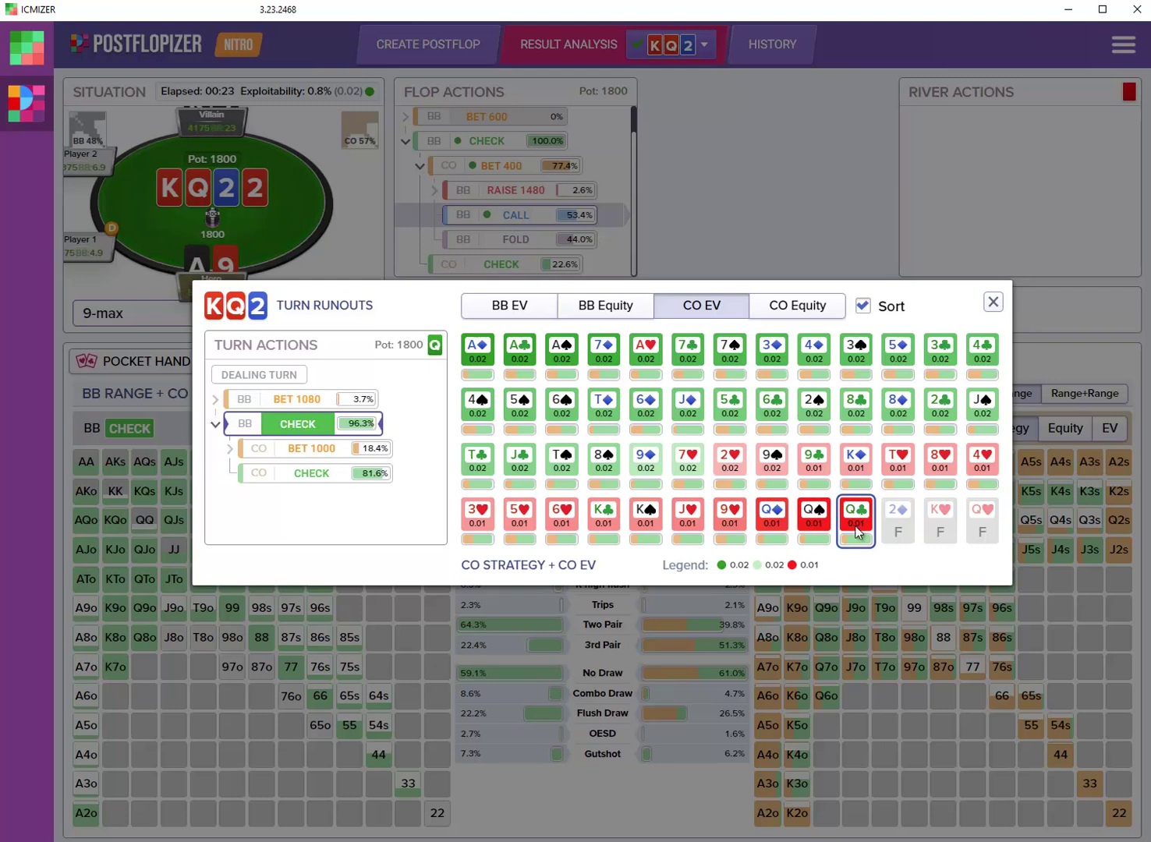
{"action": "left_click", "coordinate": [561, 352]}
{"action": "left_click", "coordinate": [521, 355]}
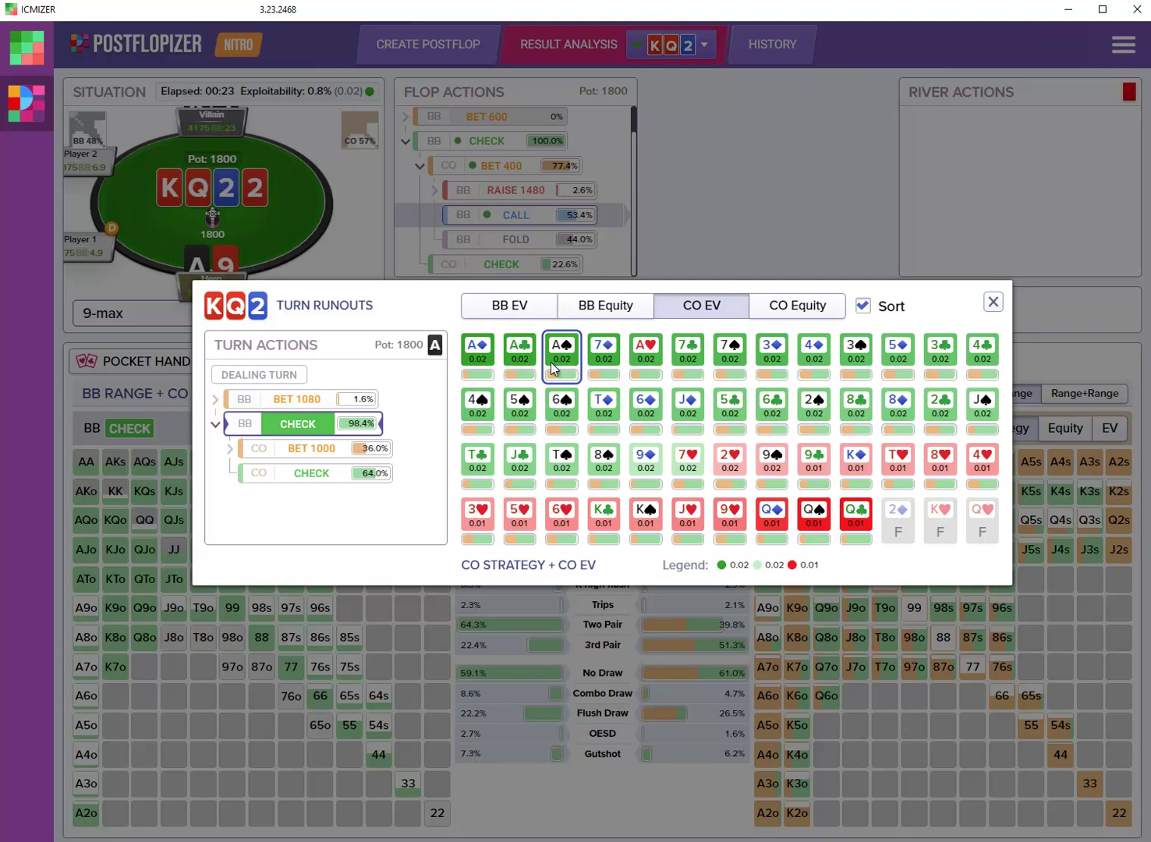
{"action": "left_click", "coordinate": [729, 466]}
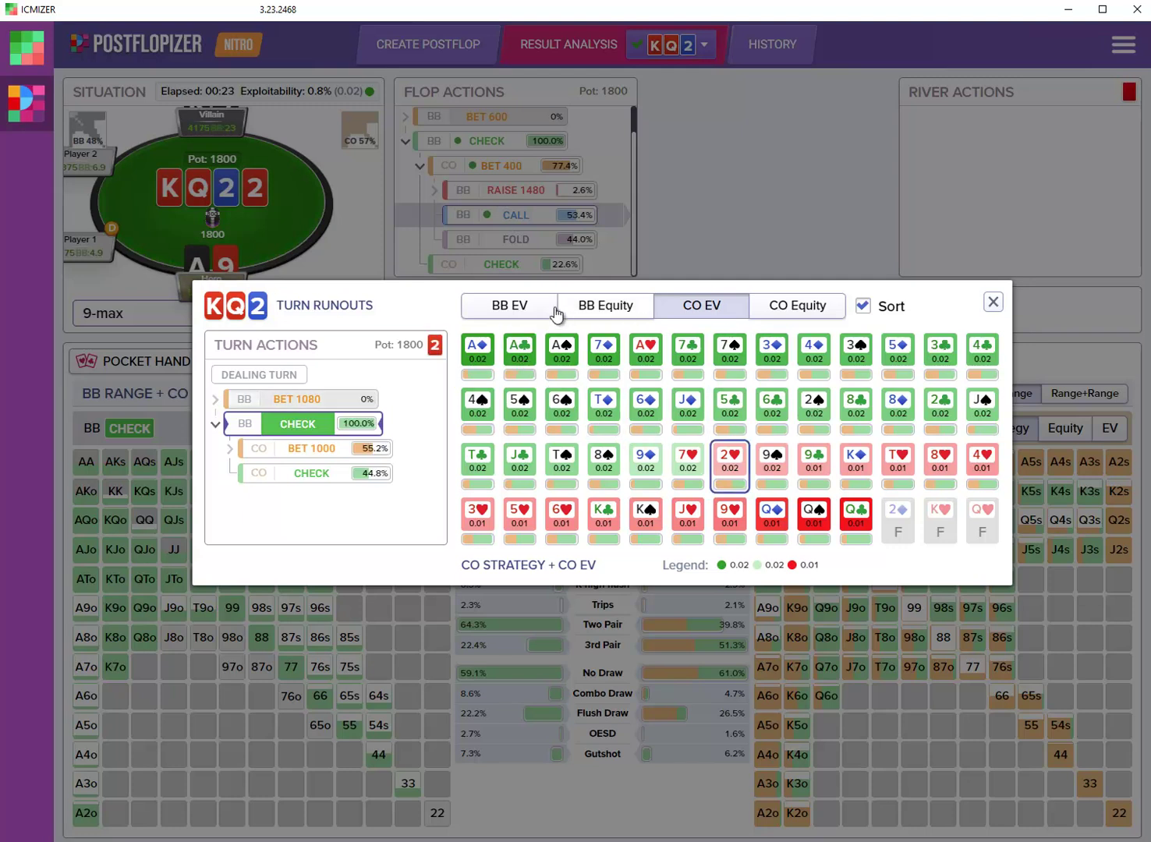
{"action": "left_click", "coordinate": [538, 308]}
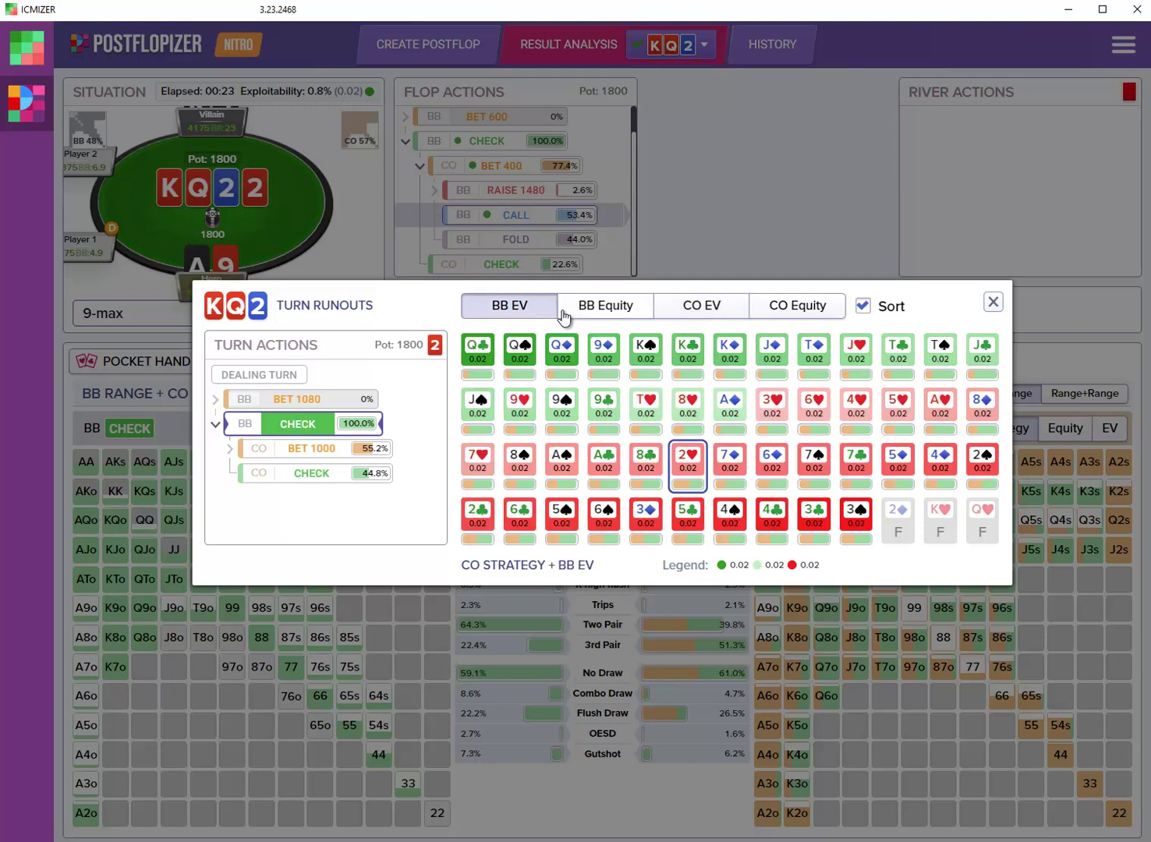
{"action": "left_click", "coordinate": [566, 357]}
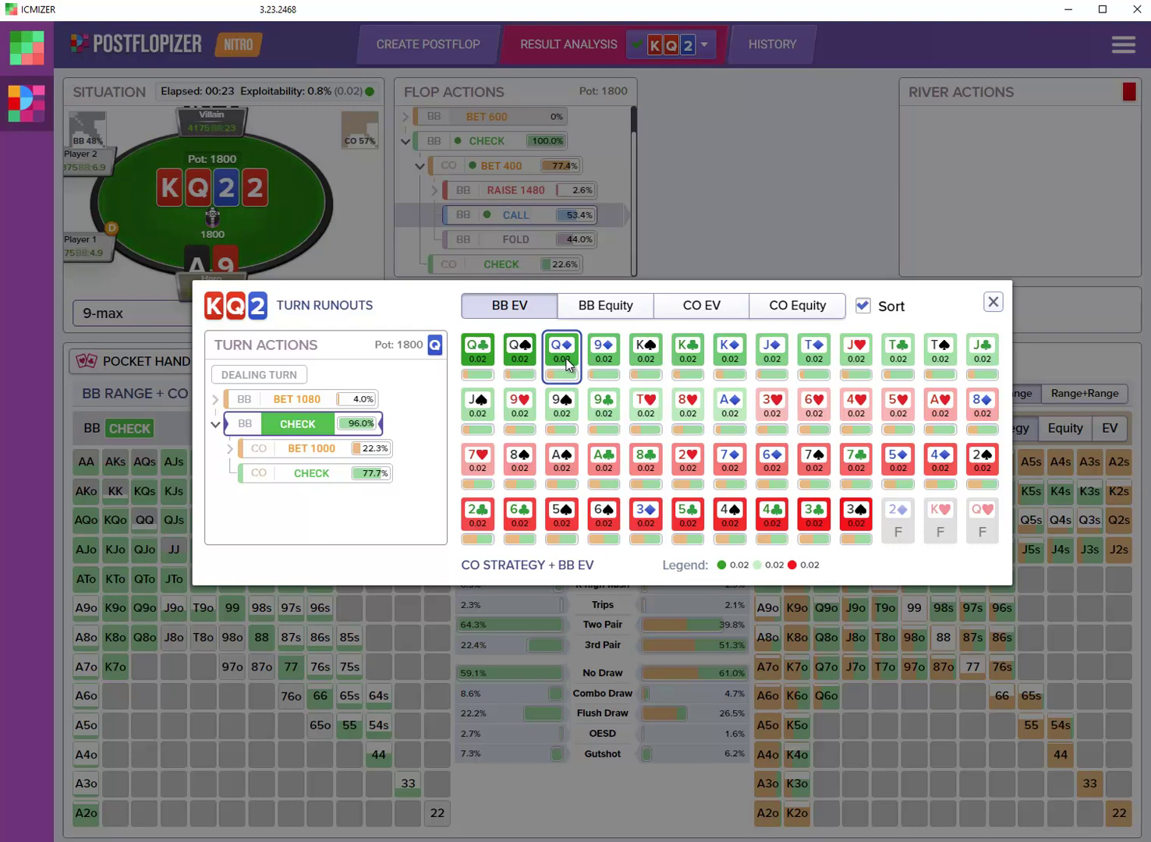
{"action": "left_click", "coordinate": [650, 360]}
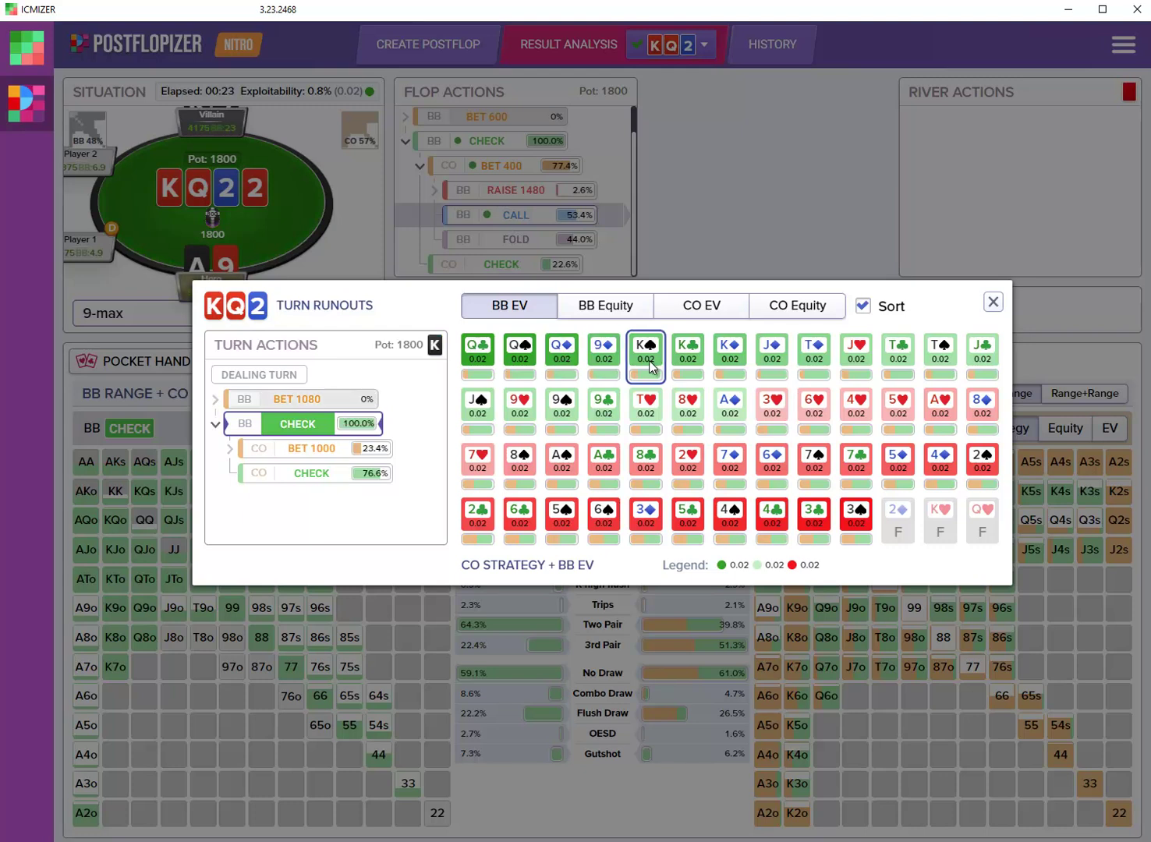
{"action": "left_click", "coordinate": [524, 392]}
{"action": "left_click", "coordinate": [687, 466]}
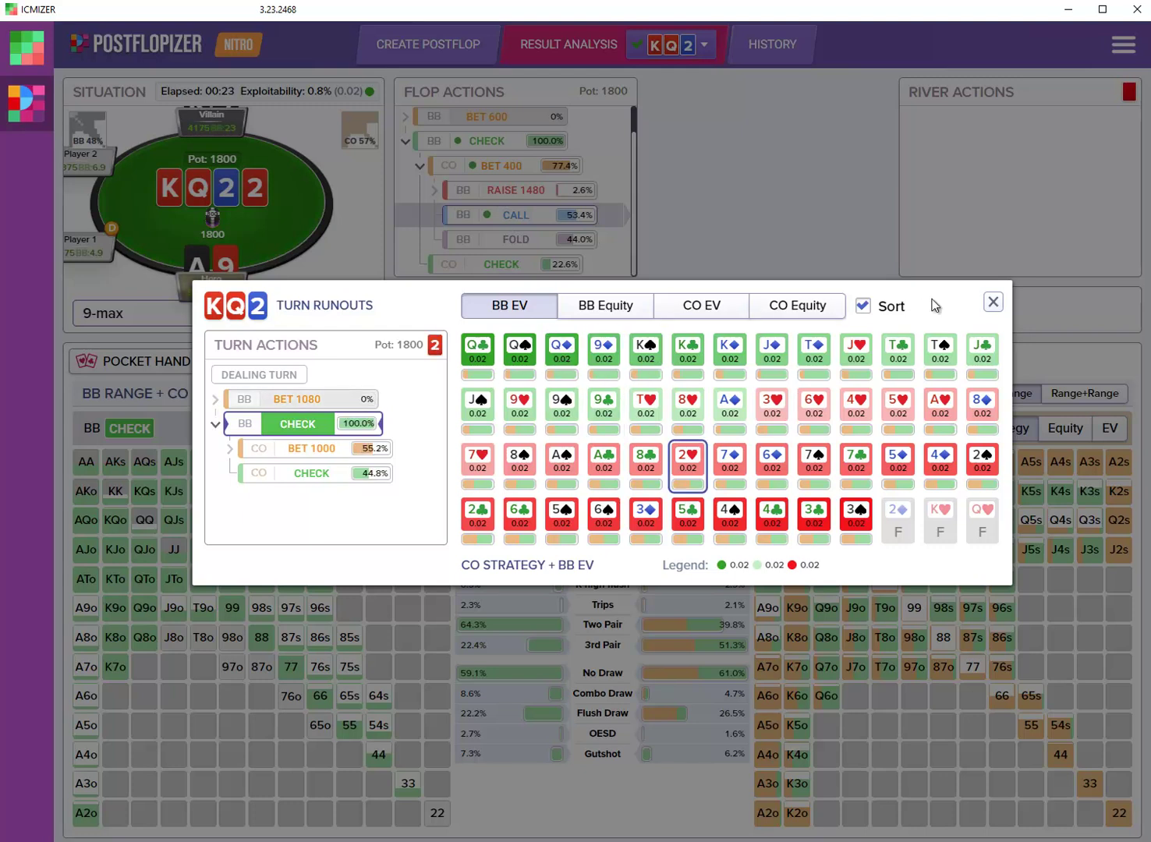
{"action": "left_click", "coordinate": [992, 303]}
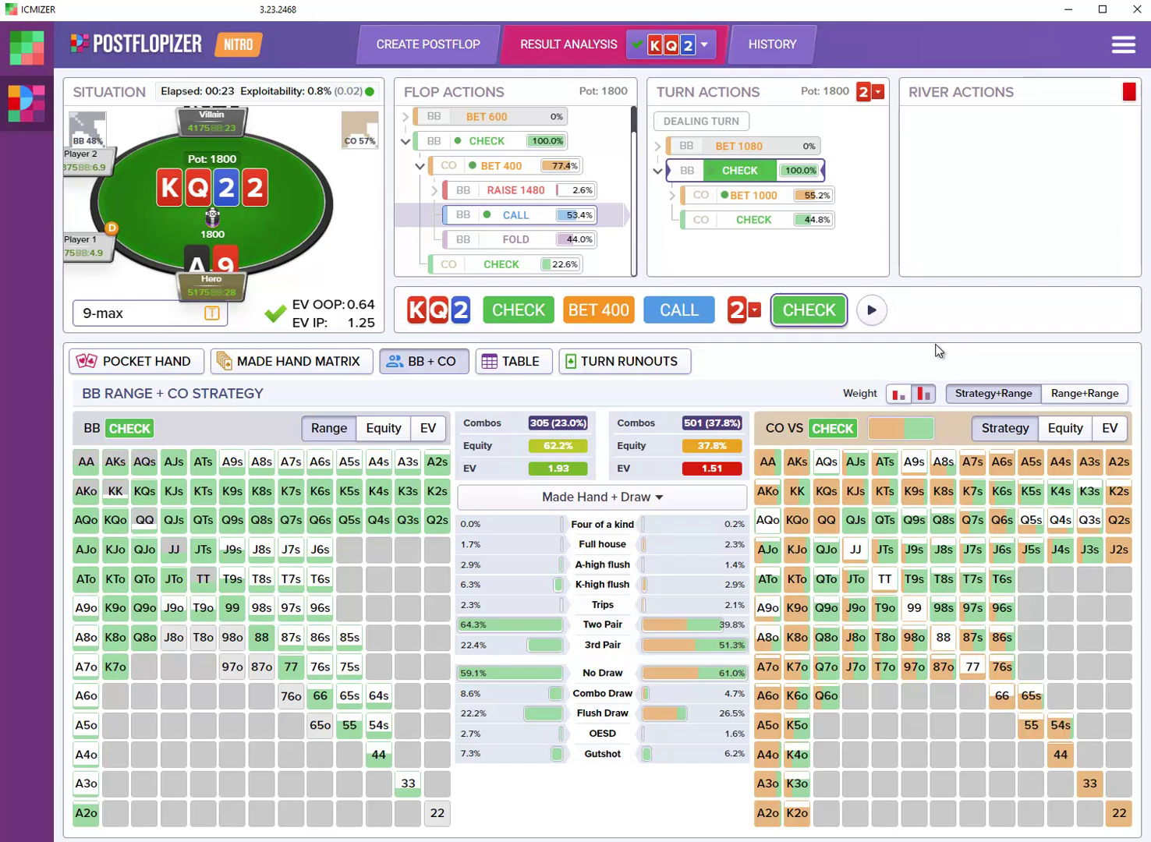
Step: Show the BB's per-hand answer to the CO's 1000 turn bet: all-in 0.9%, call 60.6%, fold 38.4%
{"action": "left_click", "coordinate": [756, 195]}
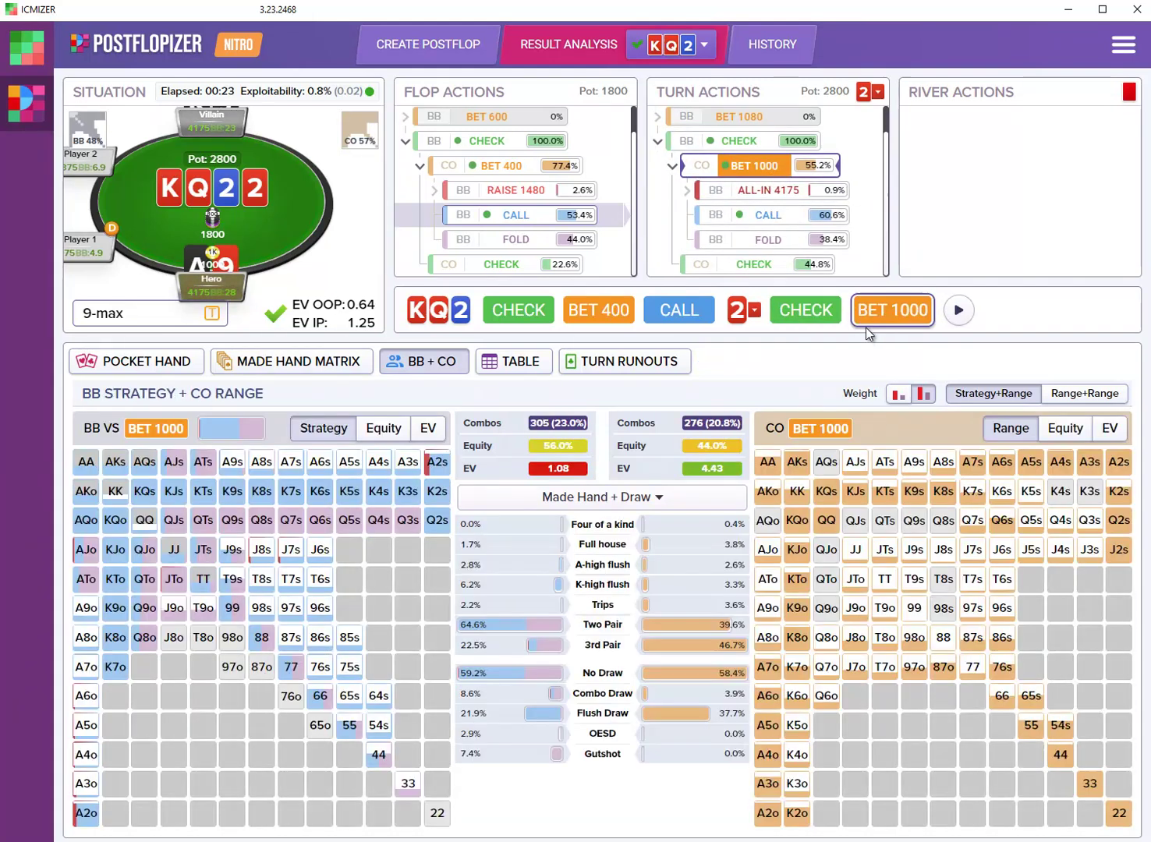
{"action": "left_click", "coordinate": [146, 368]}
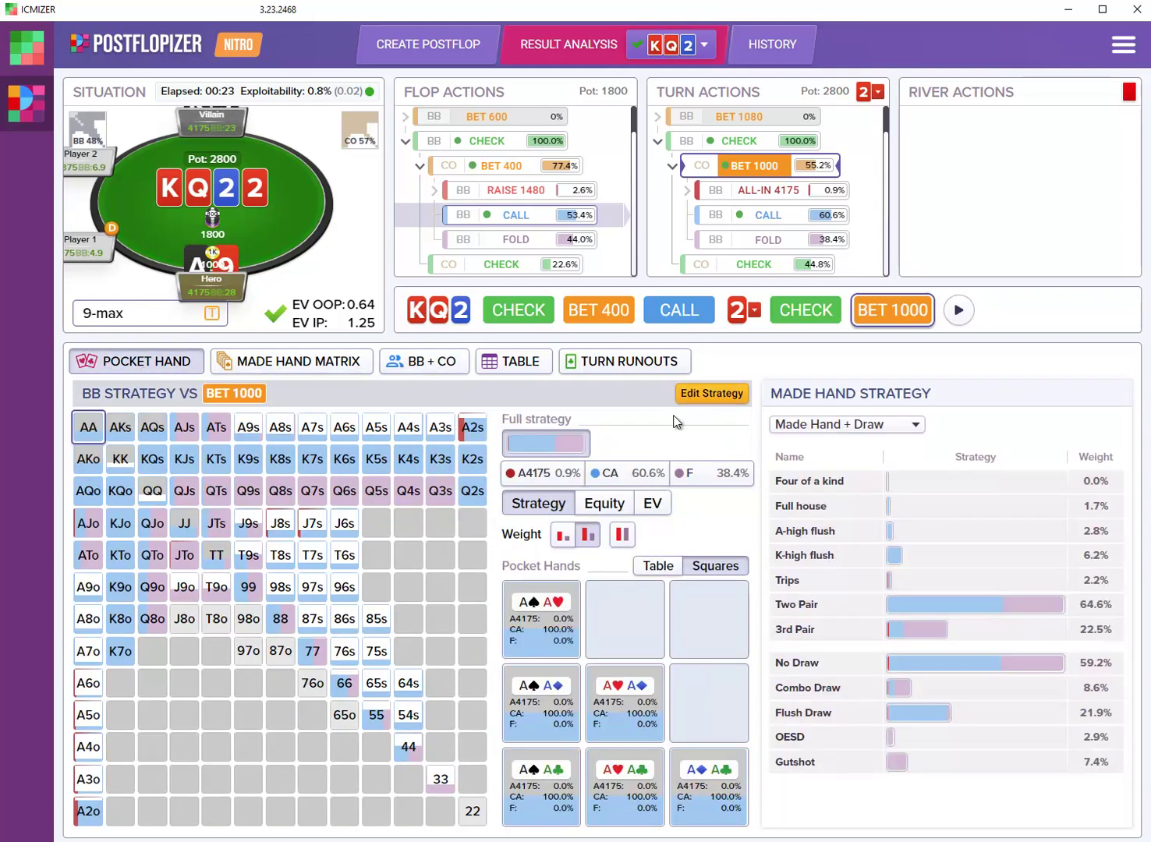
{"action": "mouse_move", "coordinate": [183, 463]}
{"action": "mouse_move", "coordinate": [712, 474]}
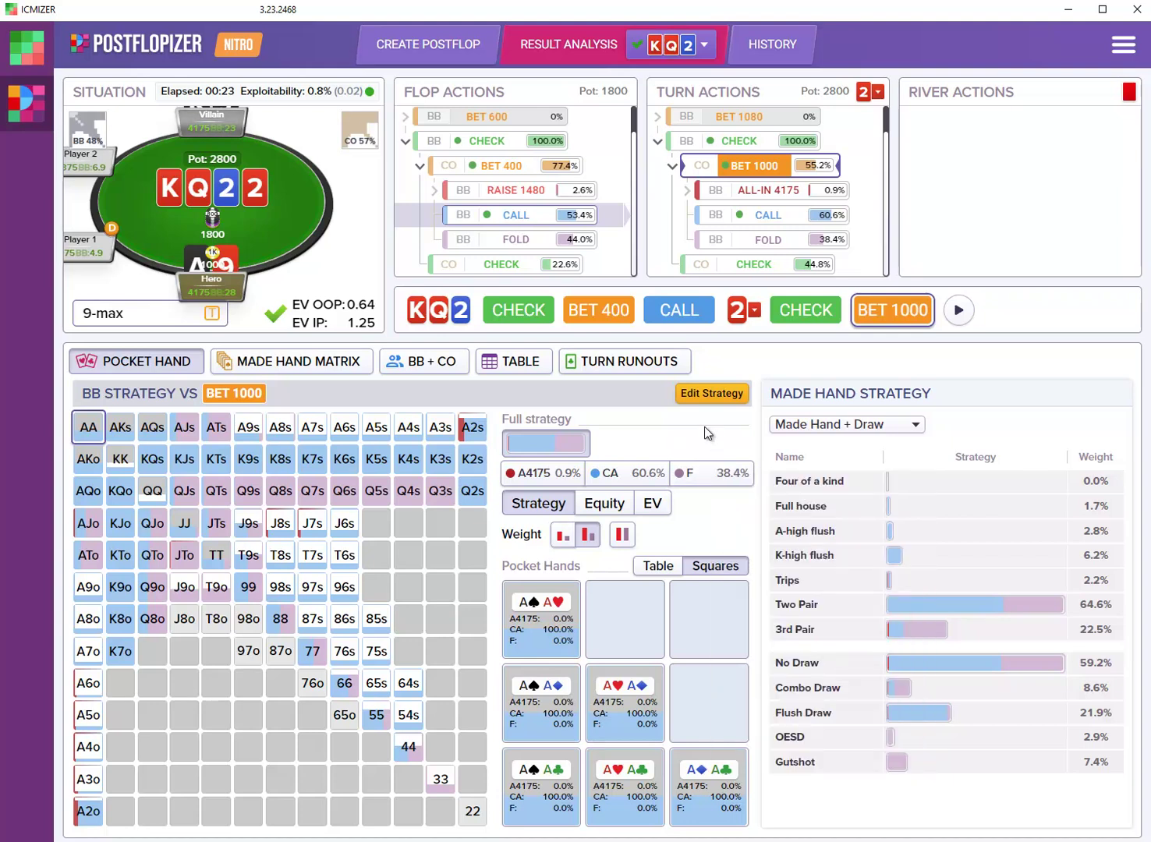
Step: Isolate the BB's folding range, checking its Q7s combos, then its all-in range
{"action": "left_click", "coordinate": [712, 474]}
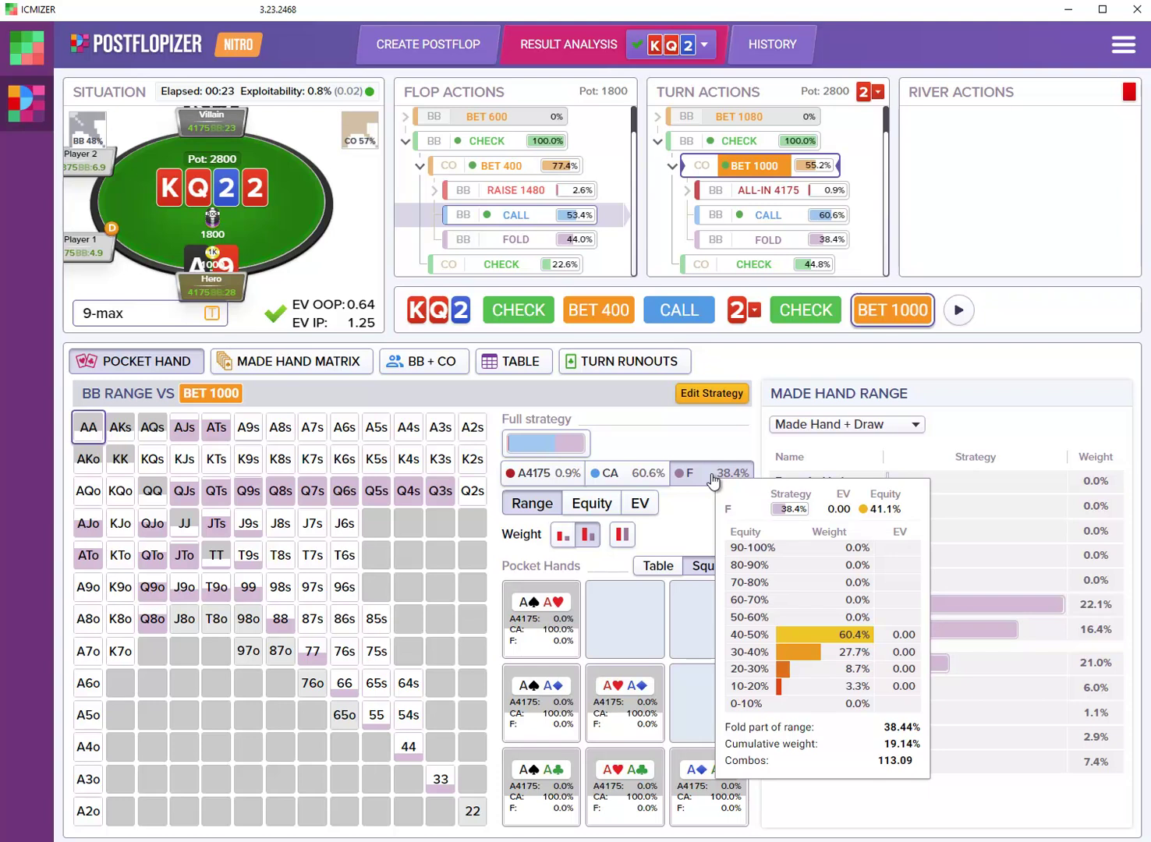
{"action": "left_click", "coordinate": [343, 490]}
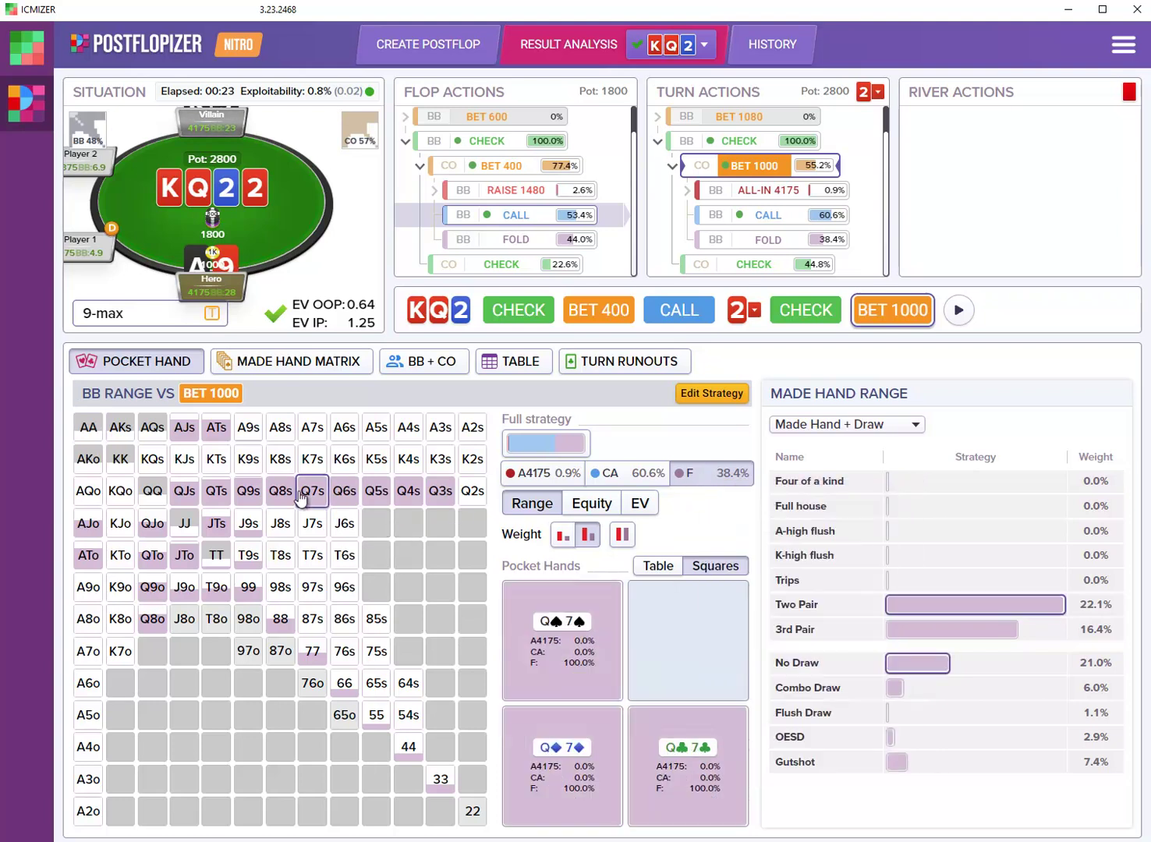
{"action": "left_click", "coordinate": [521, 474]}
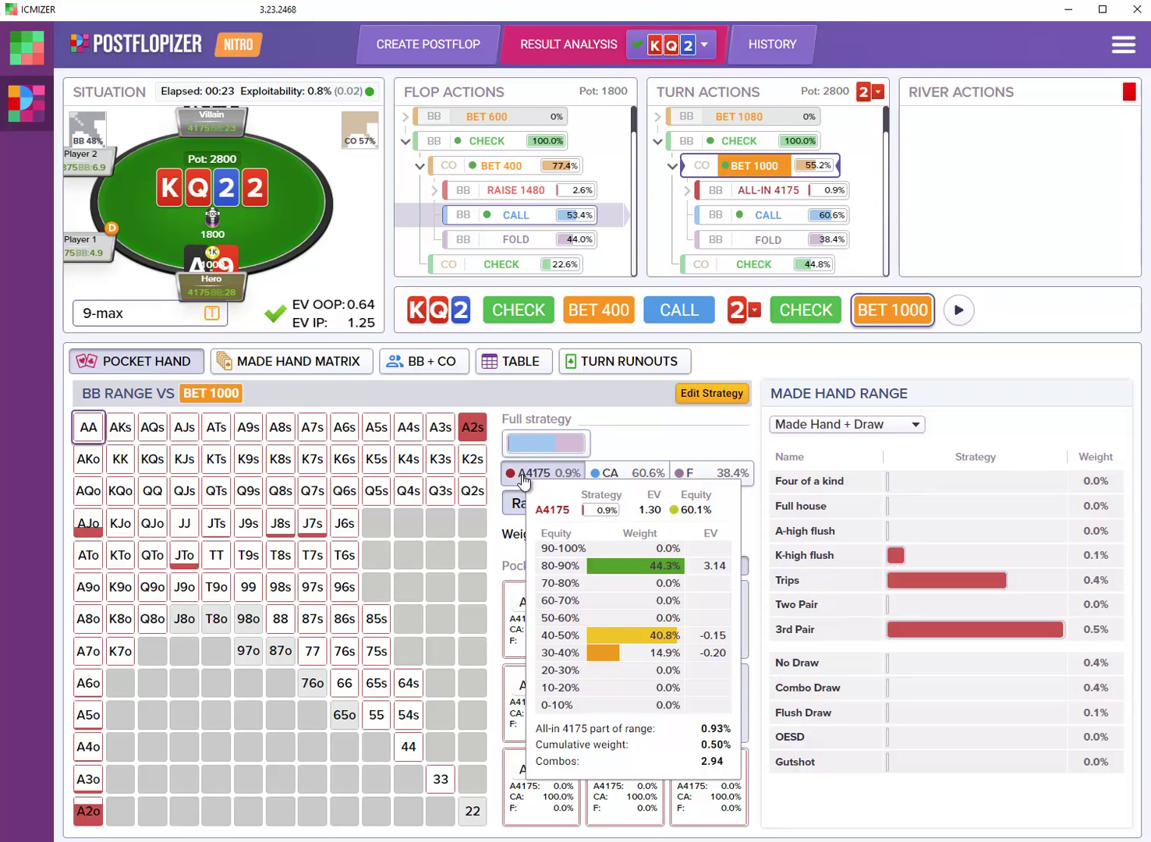
Step: Inspect the A2o, AJo and A2s combos and their stats in the BB range
{"action": "left_click", "coordinate": [88, 812]}
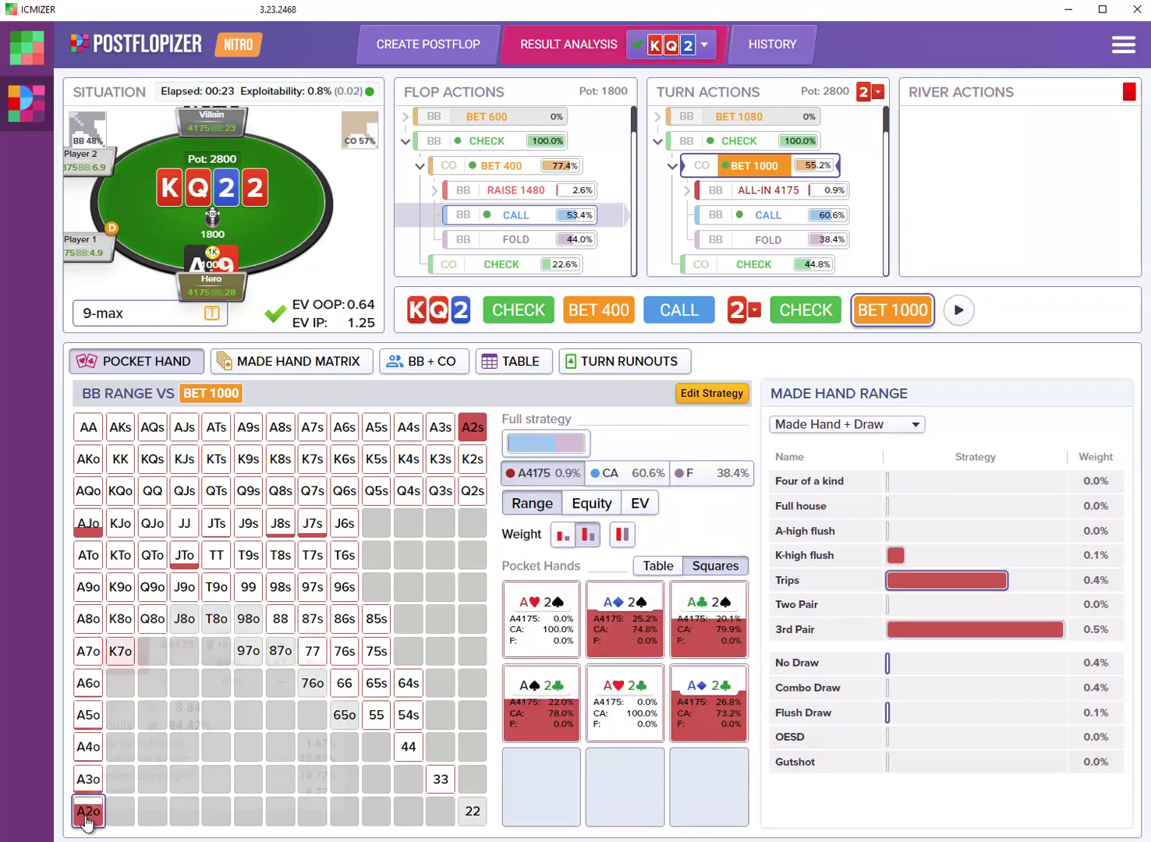
{"action": "mouse_move", "coordinate": [89, 820]}
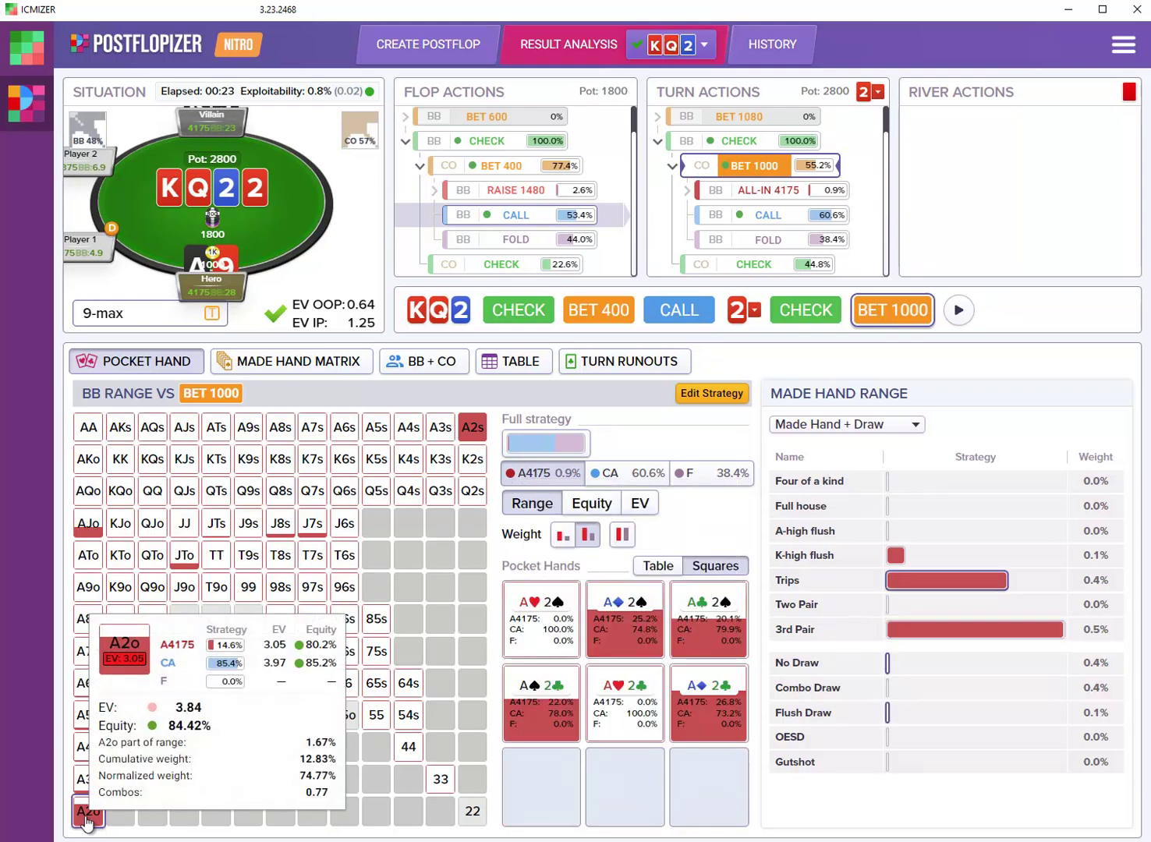
{"action": "left_click", "coordinate": [88, 524]}
{"action": "mouse_move", "coordinate": [92, 529]}
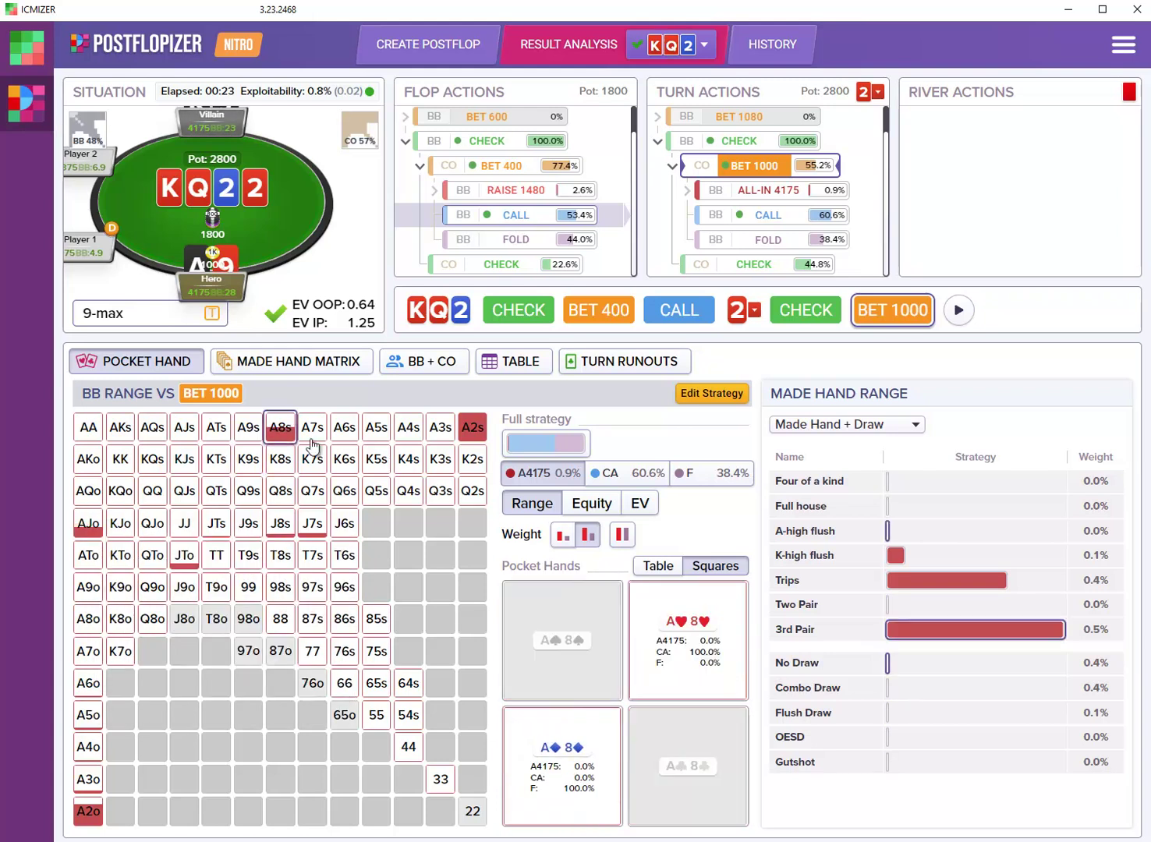
{"action": "left_click", "coordinate": [479, 430]}
{"action": "mouse_move", "coordinate": [483, 434]}
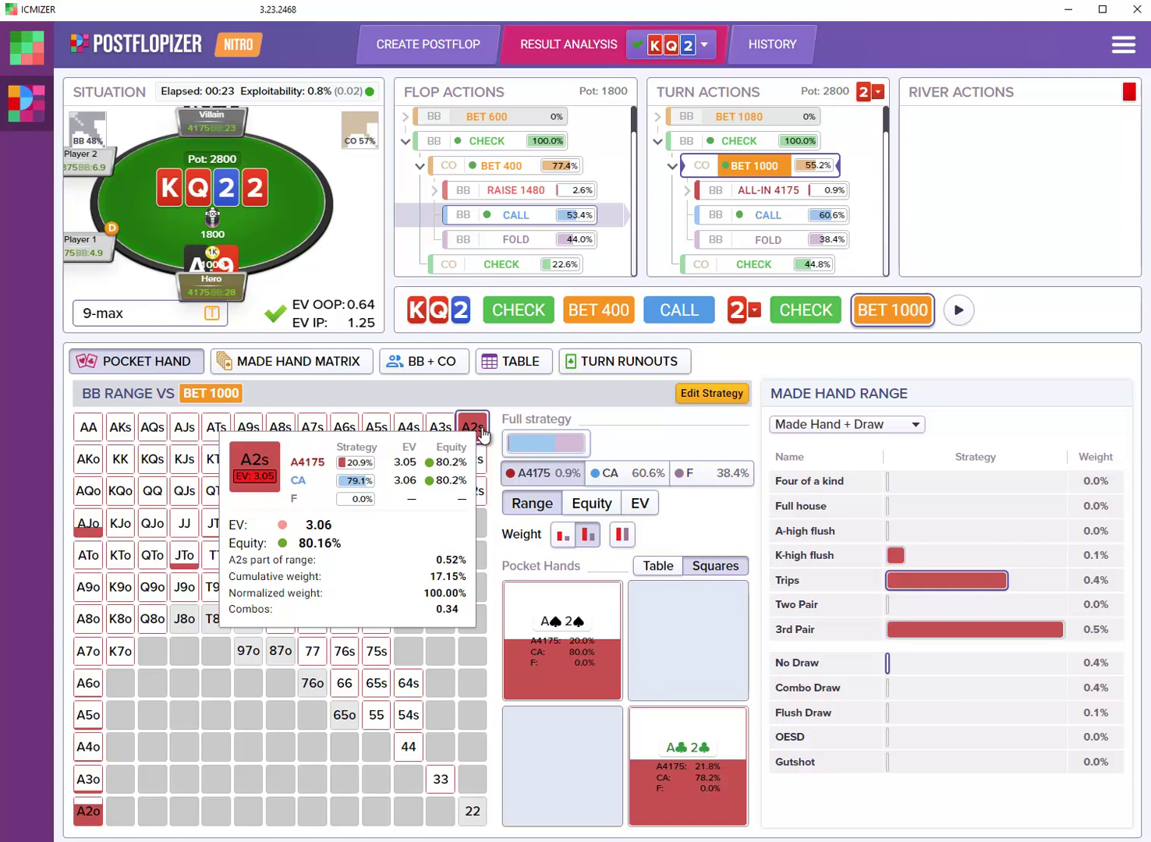
Step: Isolate the BB's calling range: two pair 42.6%, flush draws 20.6%
{"action": "left_click", "coordinate": [630, 475]}
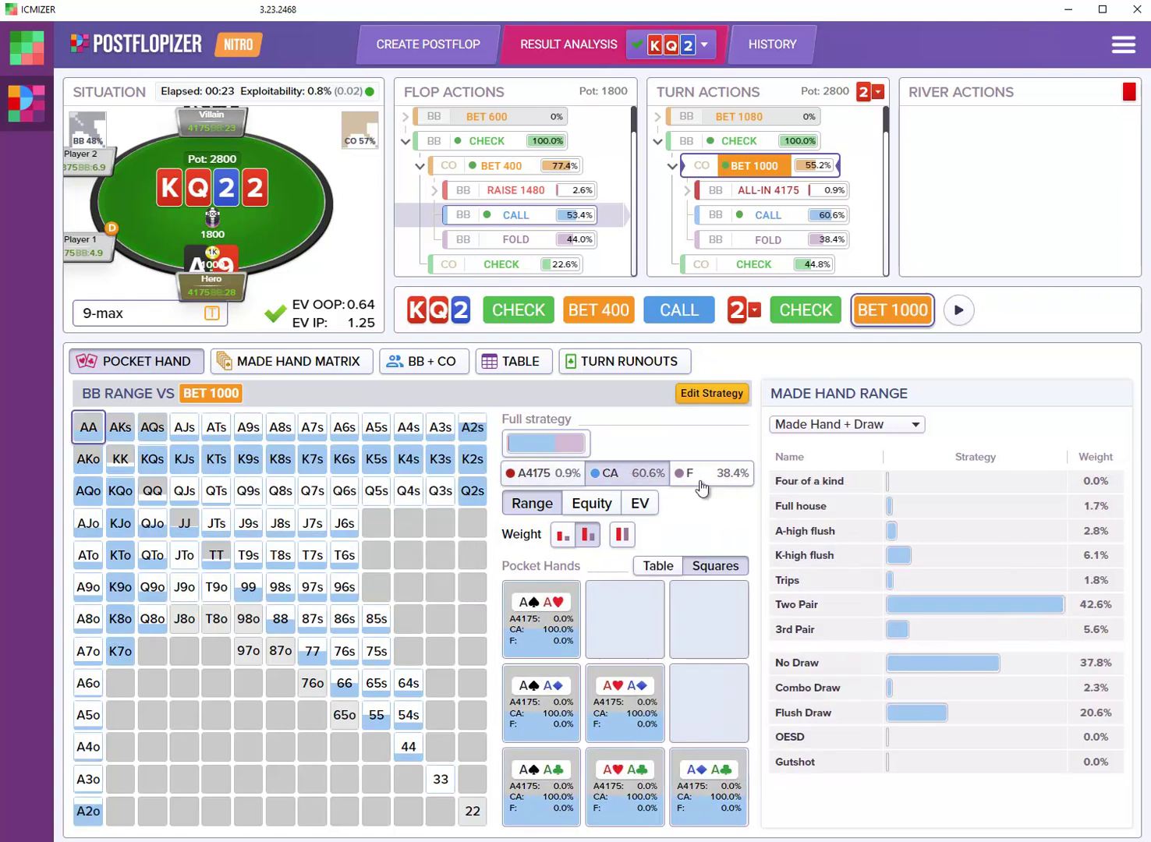
{"action": "mouse_move", "coordinate": [723, 483]}
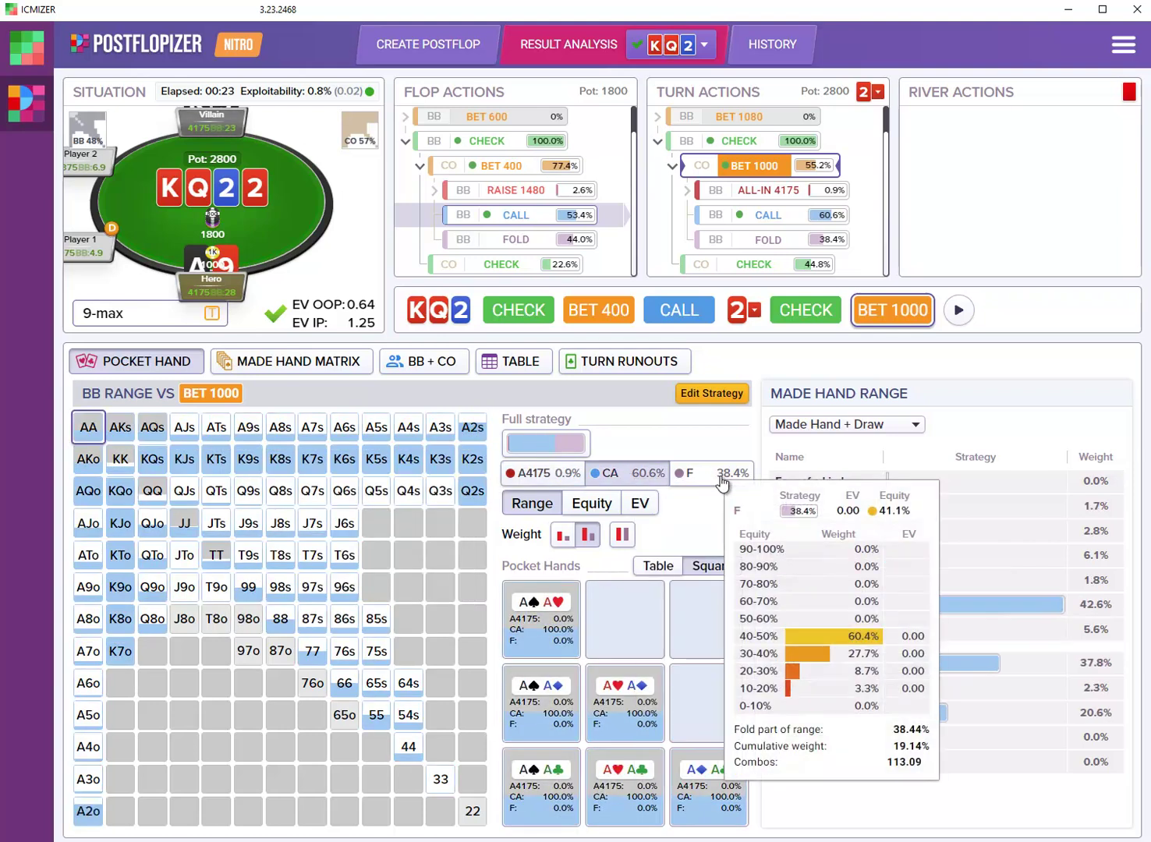
{"action": "mouse_move", "coordinate": [657, 474]}
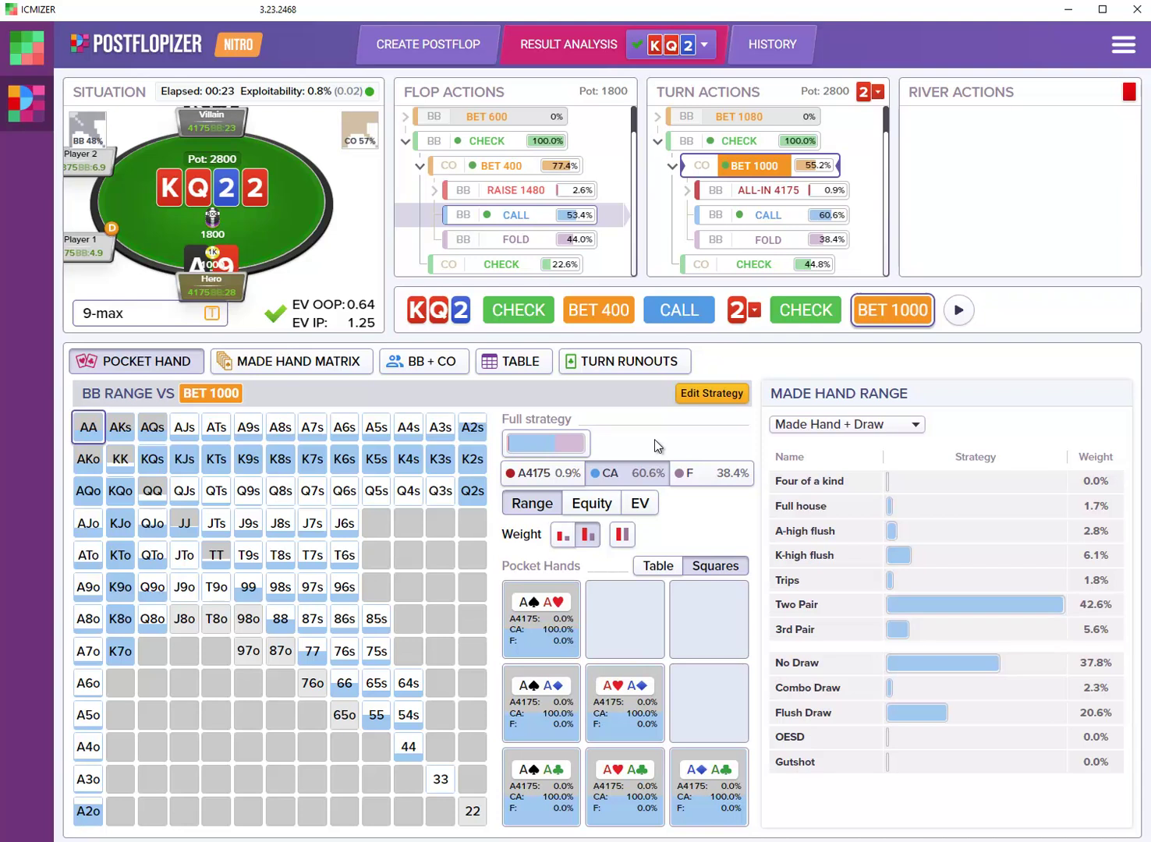
Step: Deal the river 9 after the BB's turn call and show the CO's strategy versus the check: bet 3175 26.2%, check 73.8%
{"action": "left_click", "coordinate": [766, 216]}
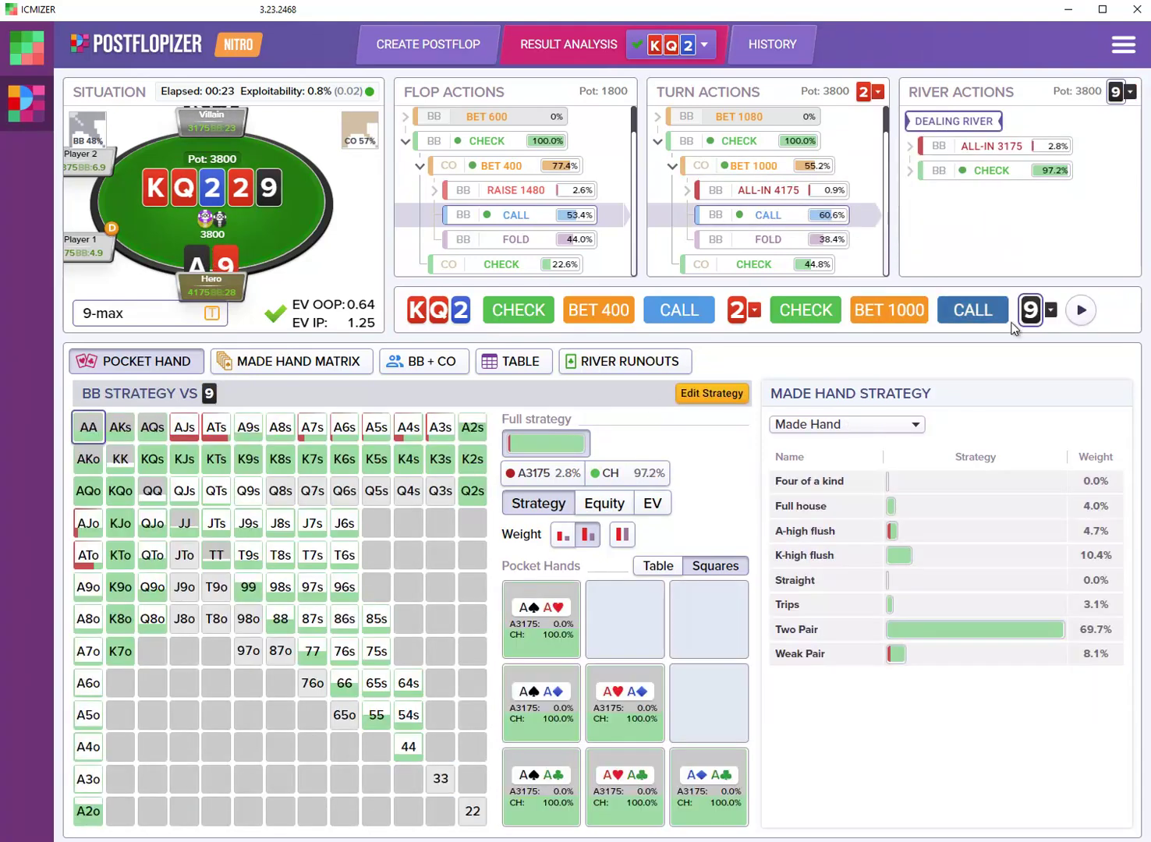
{"action": "left_click", "coordinate": [984, 171]}
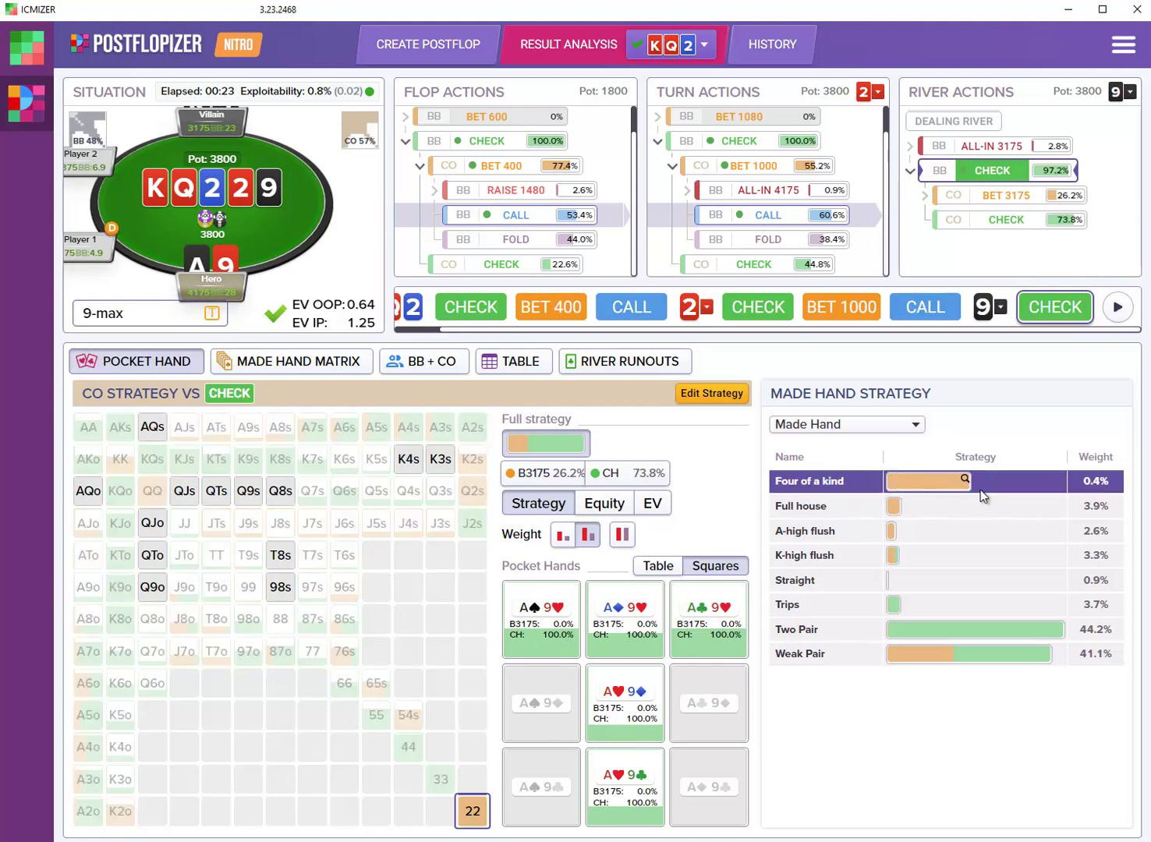
{"action": "mouse_move", "coordinate": [984, 508]}
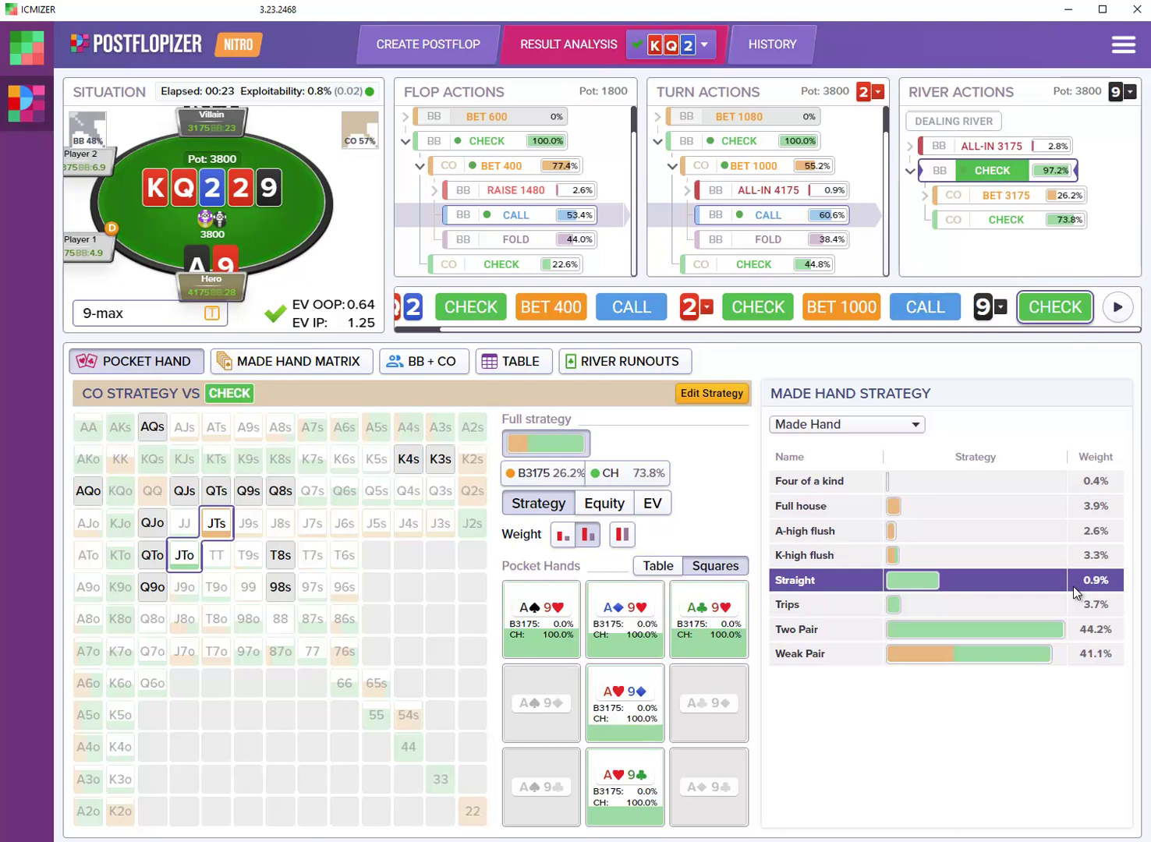
{"action": "mouse_move", "coordinate": [1054, 636]}
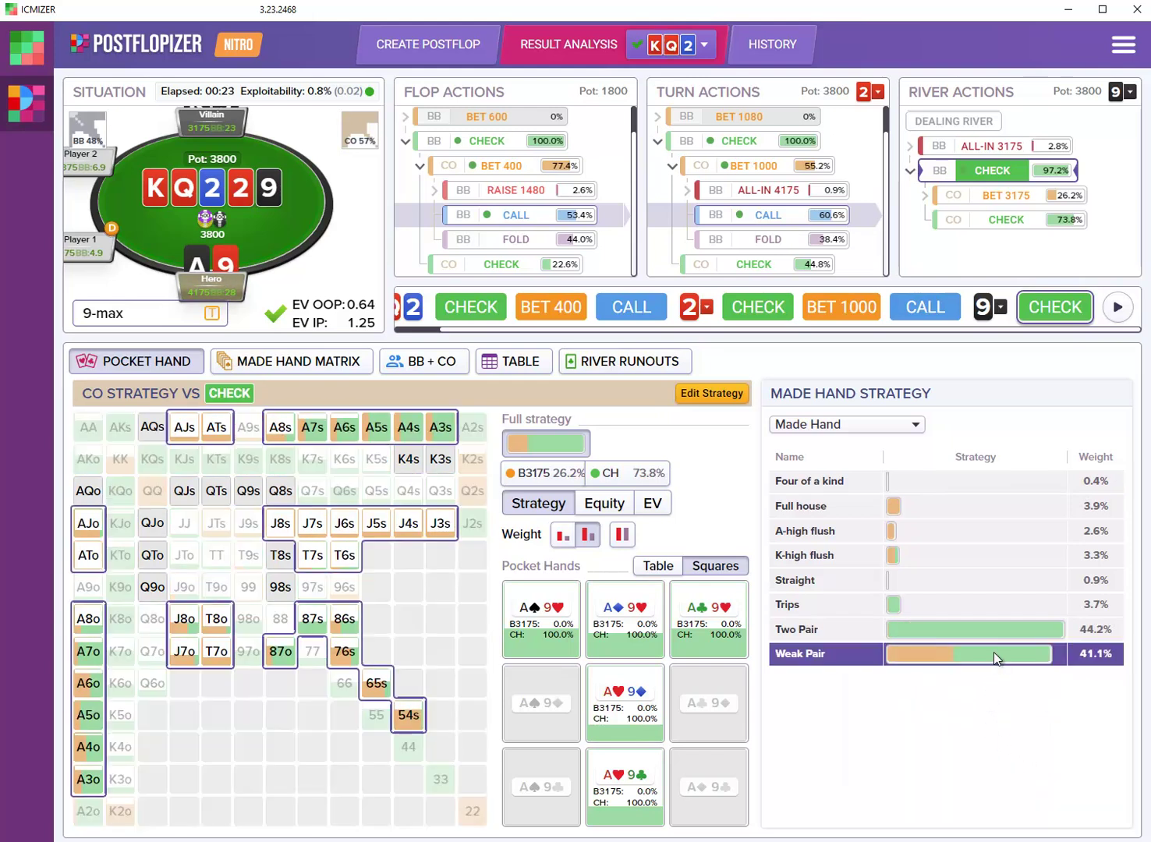
{"action": "mouse_move", "coordinate": [993, 655]}
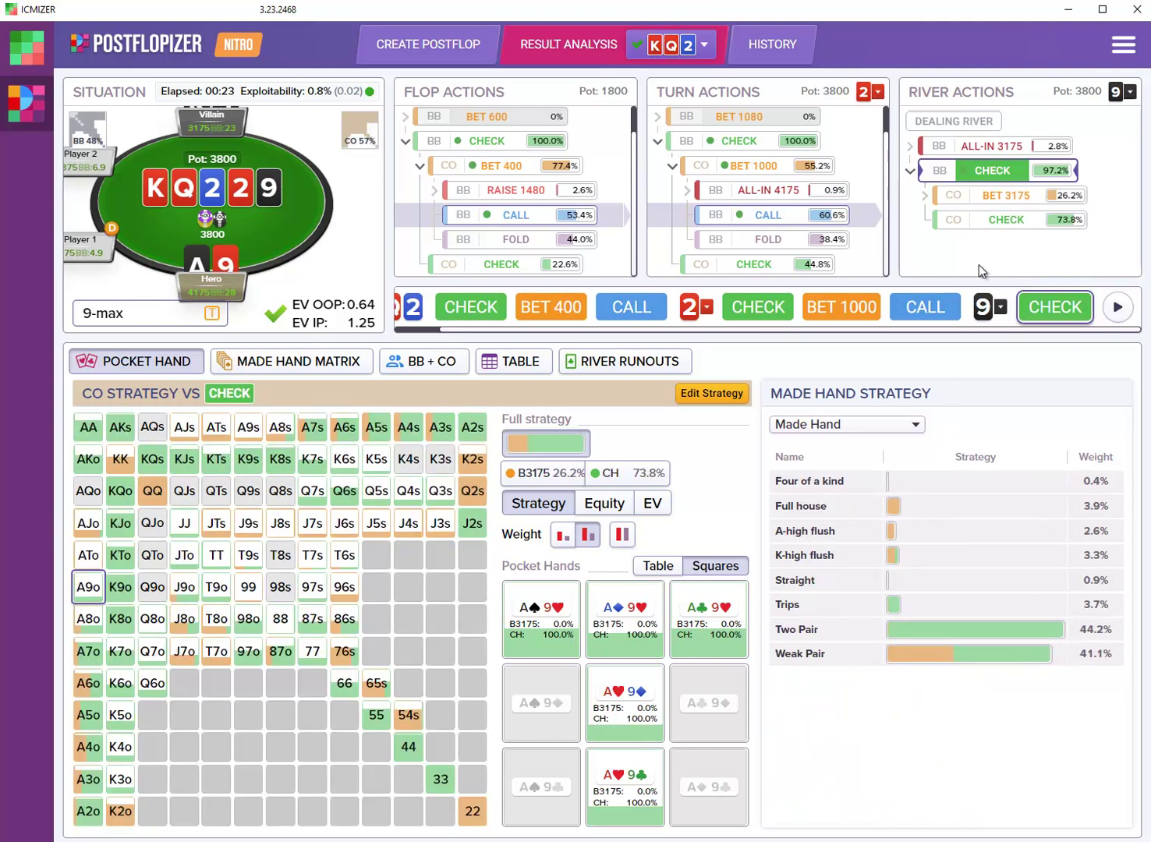
Step: Show the BB facing the CO's 3175 river bet: all-in 34.7%, fold 65.3%, two pair 74.6%
{"action": "left_click", "coordinate": [1012, 197]}
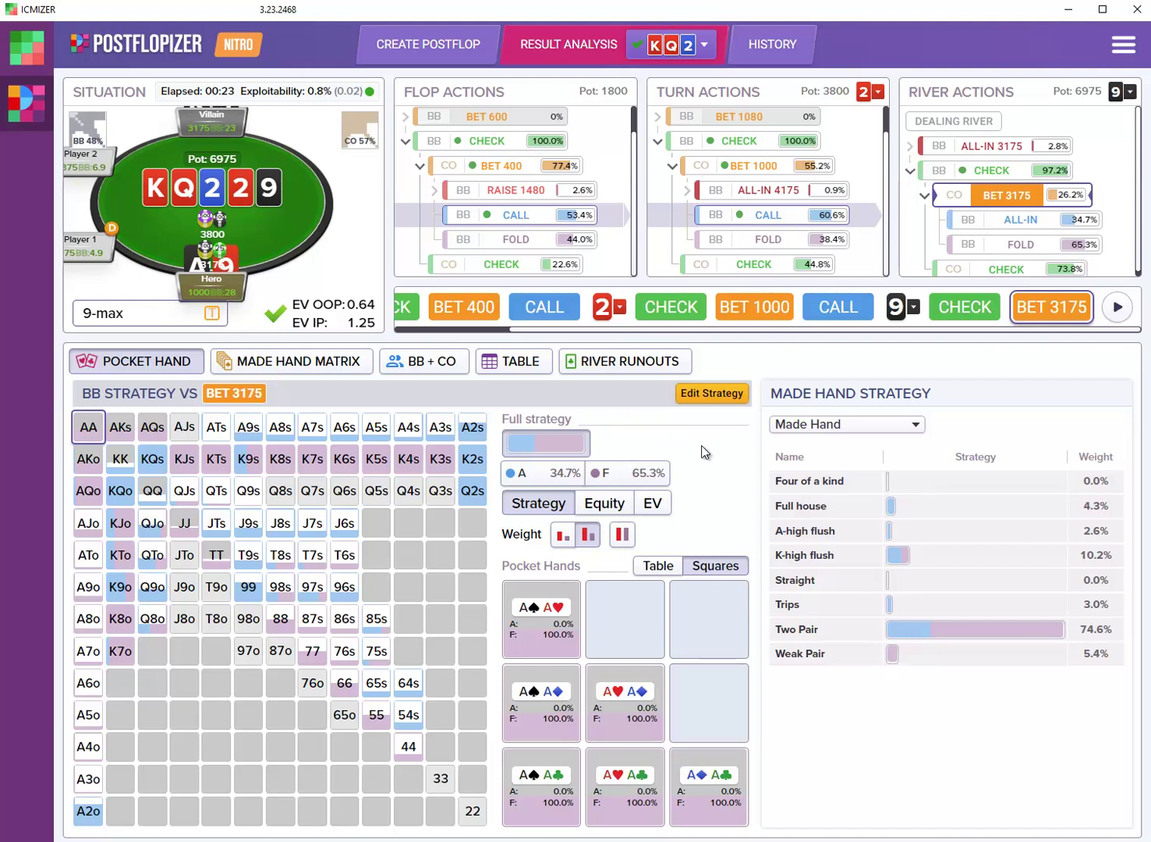
{"action": "mouse_move", "coordinate": [184, 462]}
{"action": "mouse_move", "coordinate": [554, 480]}
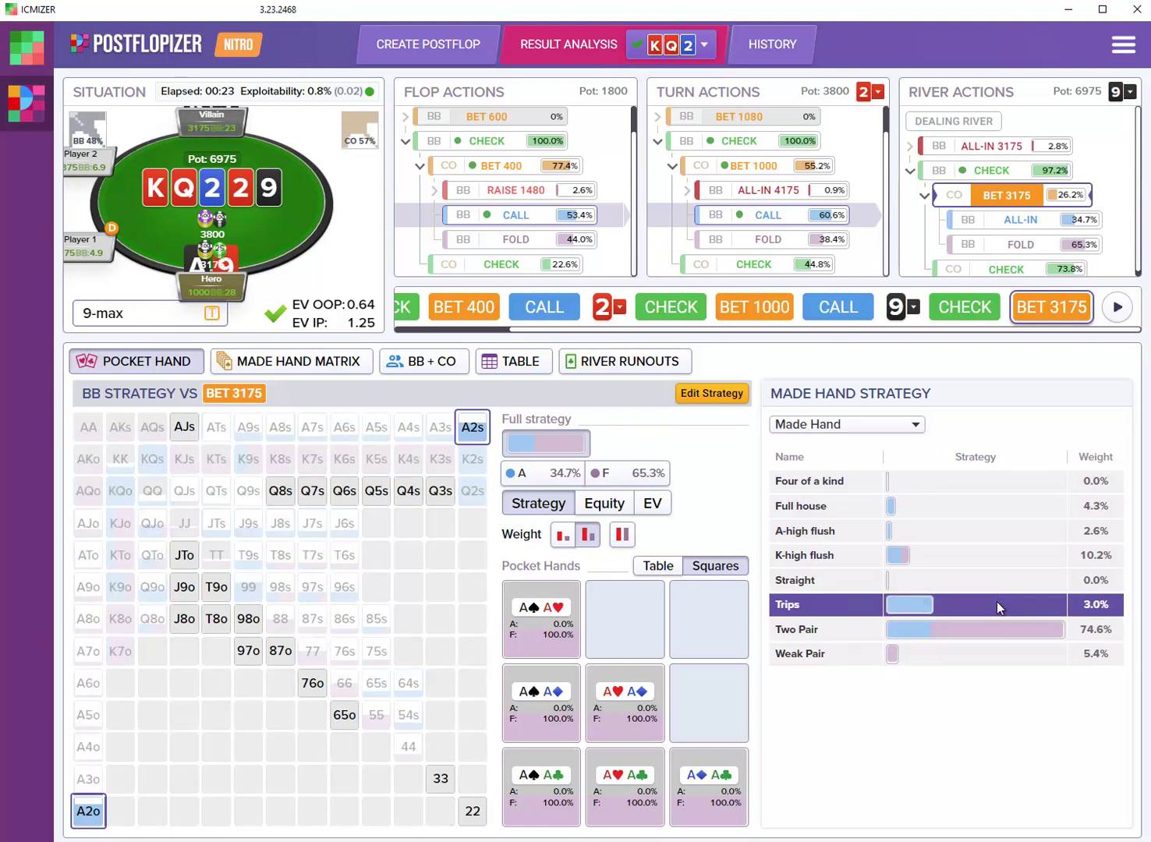
{"action": "mouse_move", "coordinate": [1008, 510]}
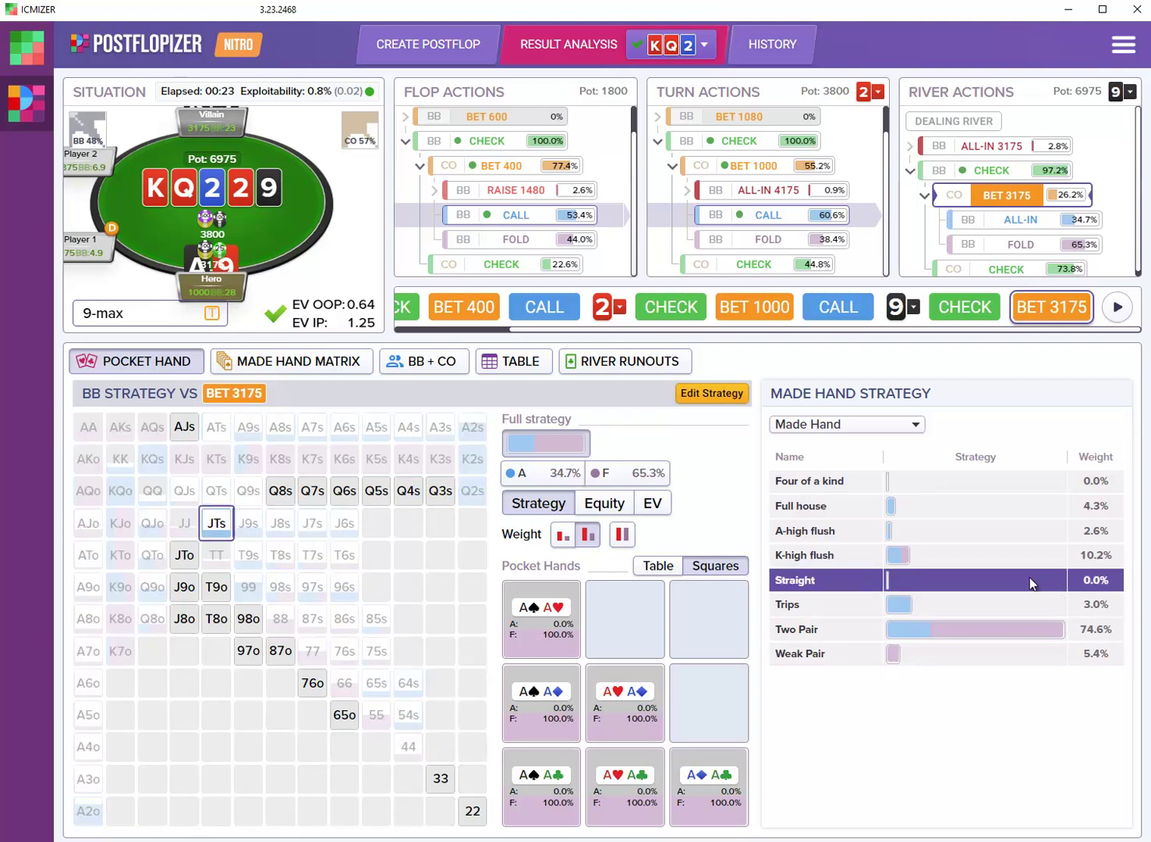
{"action": "mouse_move", "coordinate": [1037, 550]}
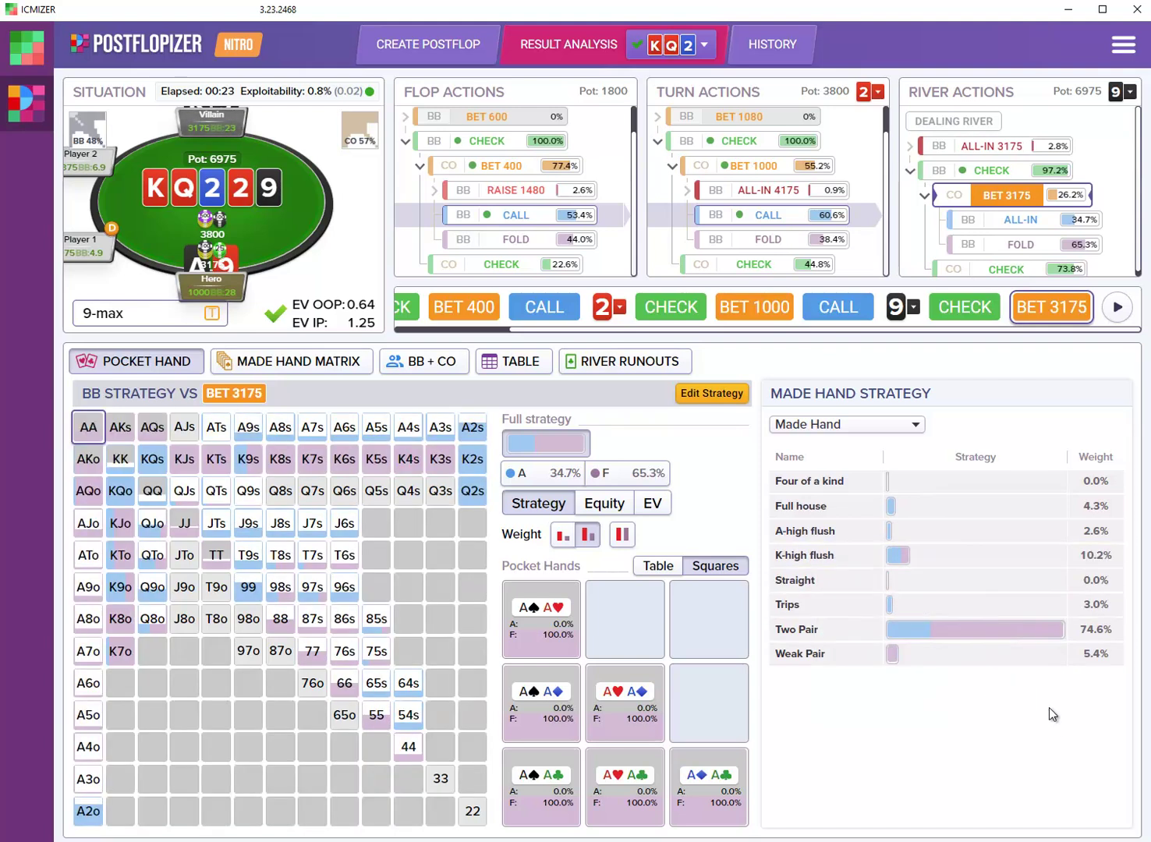
{"action": "mouse_move", "coordinate": [1044, 630]}
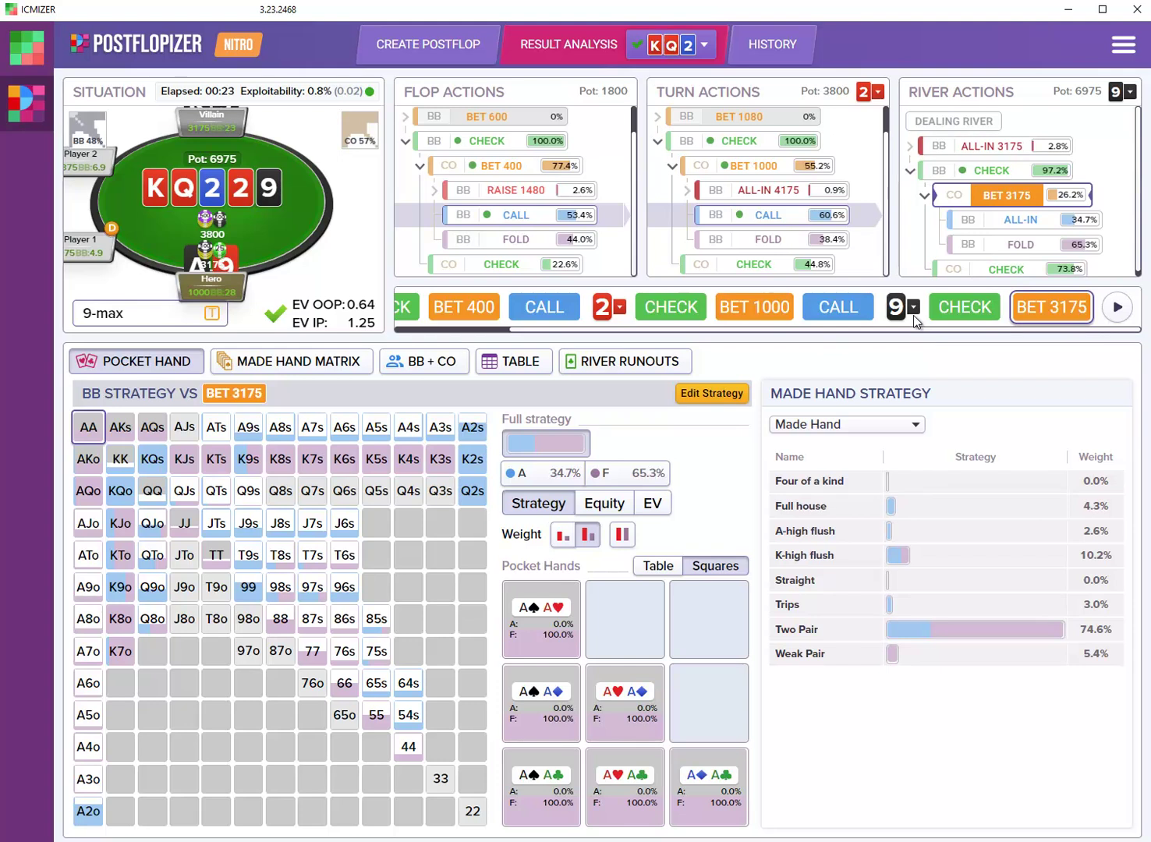
{"action": "left_click", "coordinate": [913, 307]}
{"action": "left_click", "coordinate": [644, 366]}
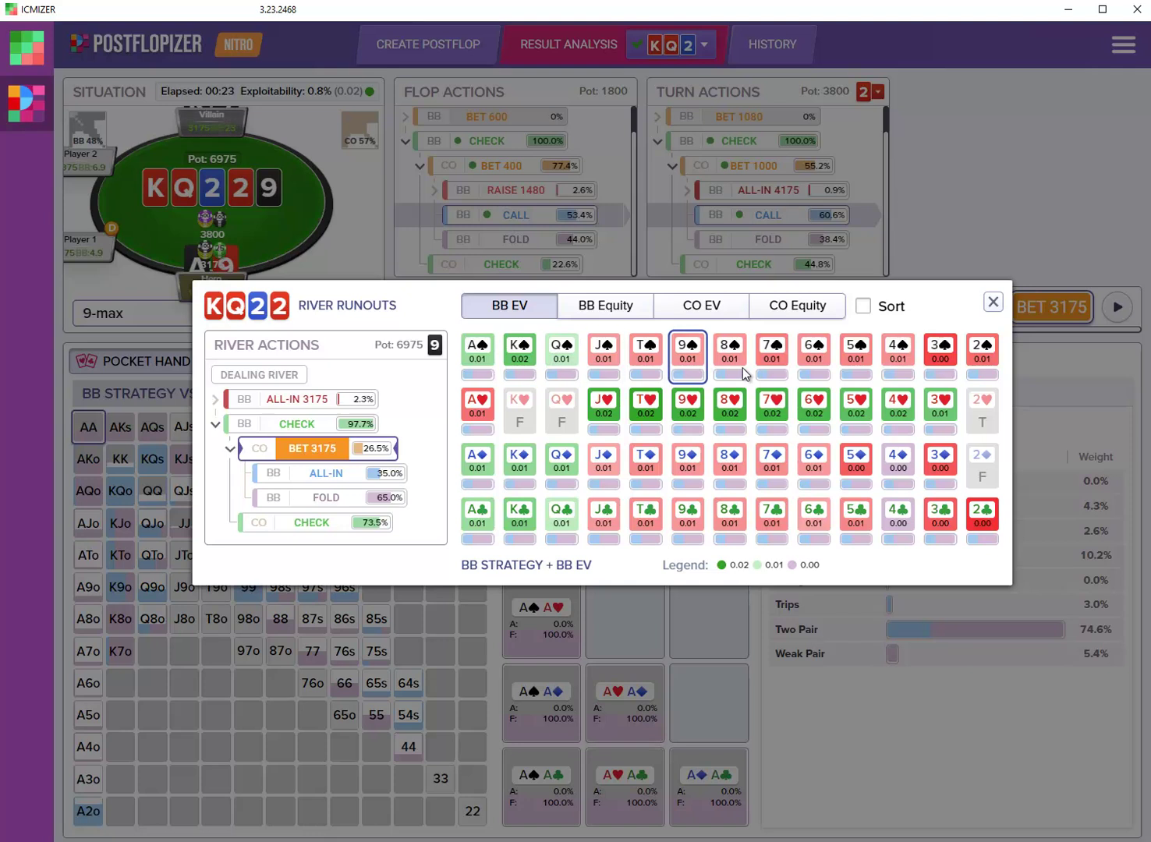
{"action": "left_click", "coordinate": [992, 303]}
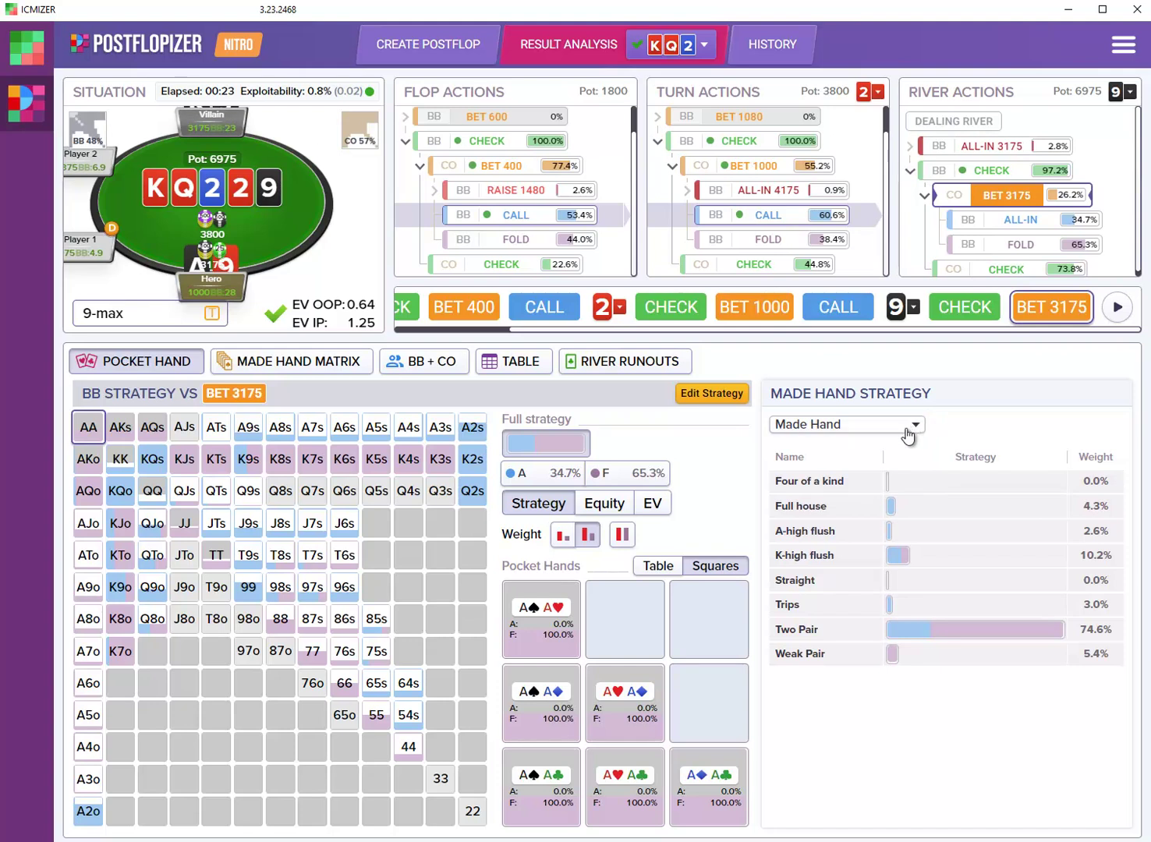
Step: Return to the start of the K-Q-2 flop, where the BB checks 100% into a 1000 pot
{"action": "scroll", "coordinate": [527, 225], "scroll_direction": "up", "scroll_amount": 1}
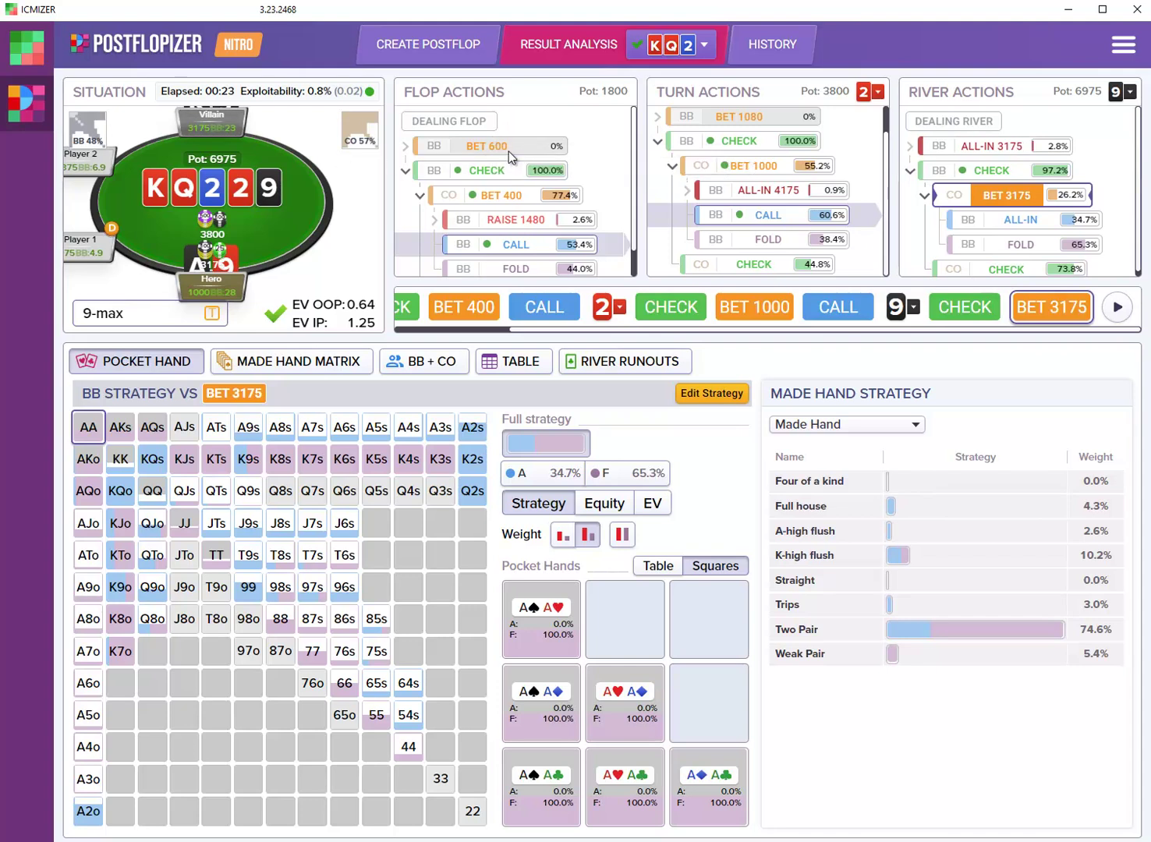
{"action": "left_click", "coordinate": [474, 124]}
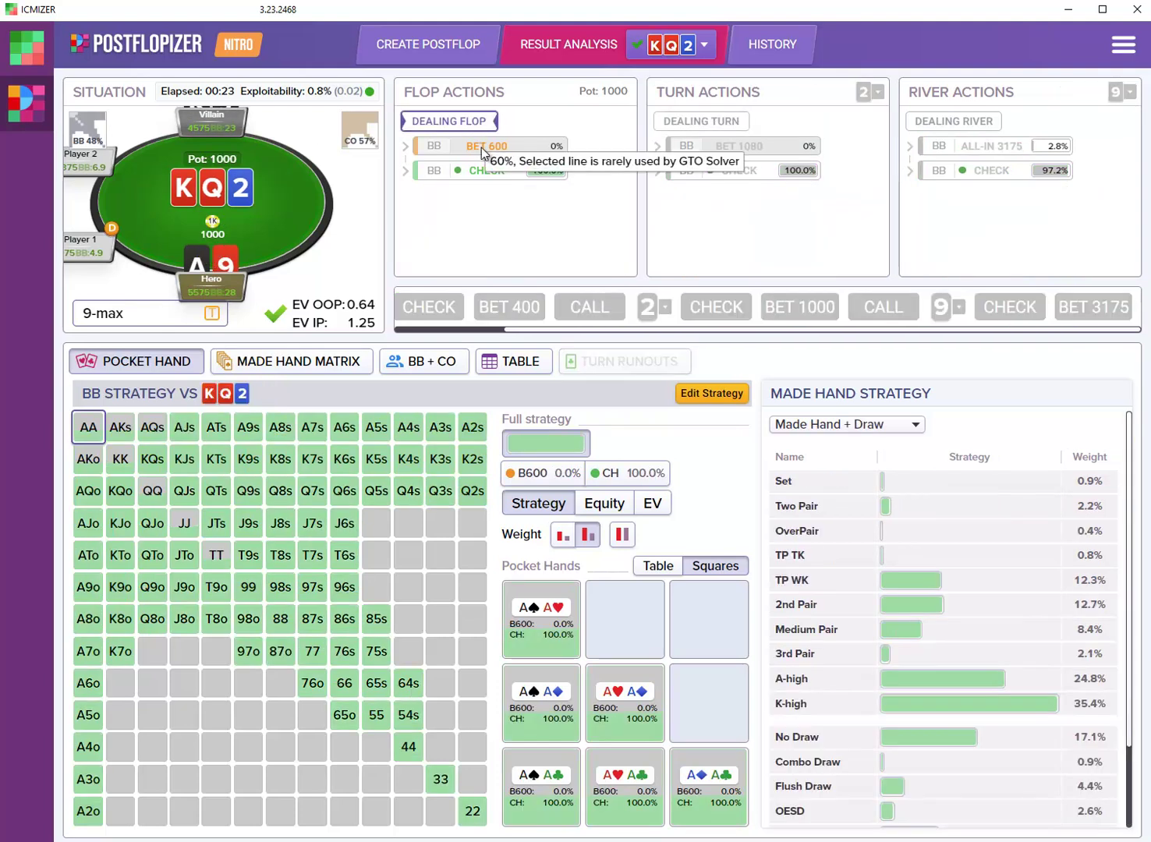